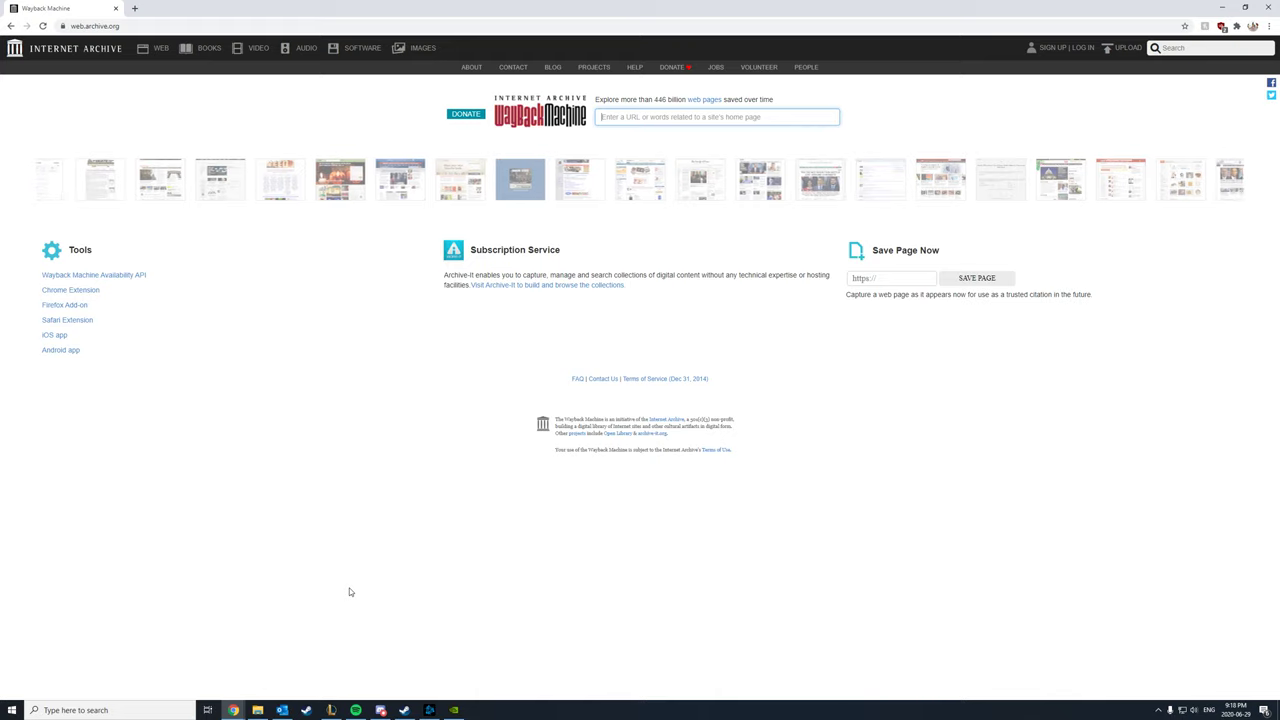
# Open plays.tv in a new browser tab
pyautogui.click(135, 7)
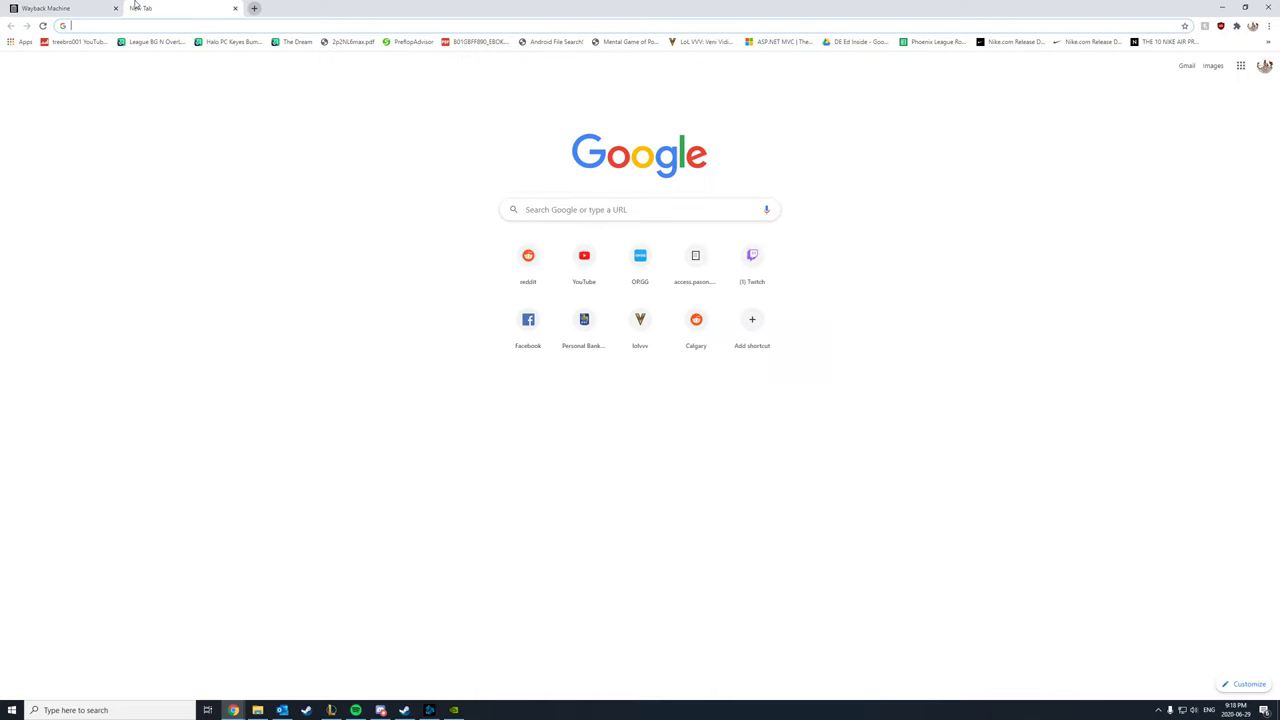
pyautogui.write('plays.tv')
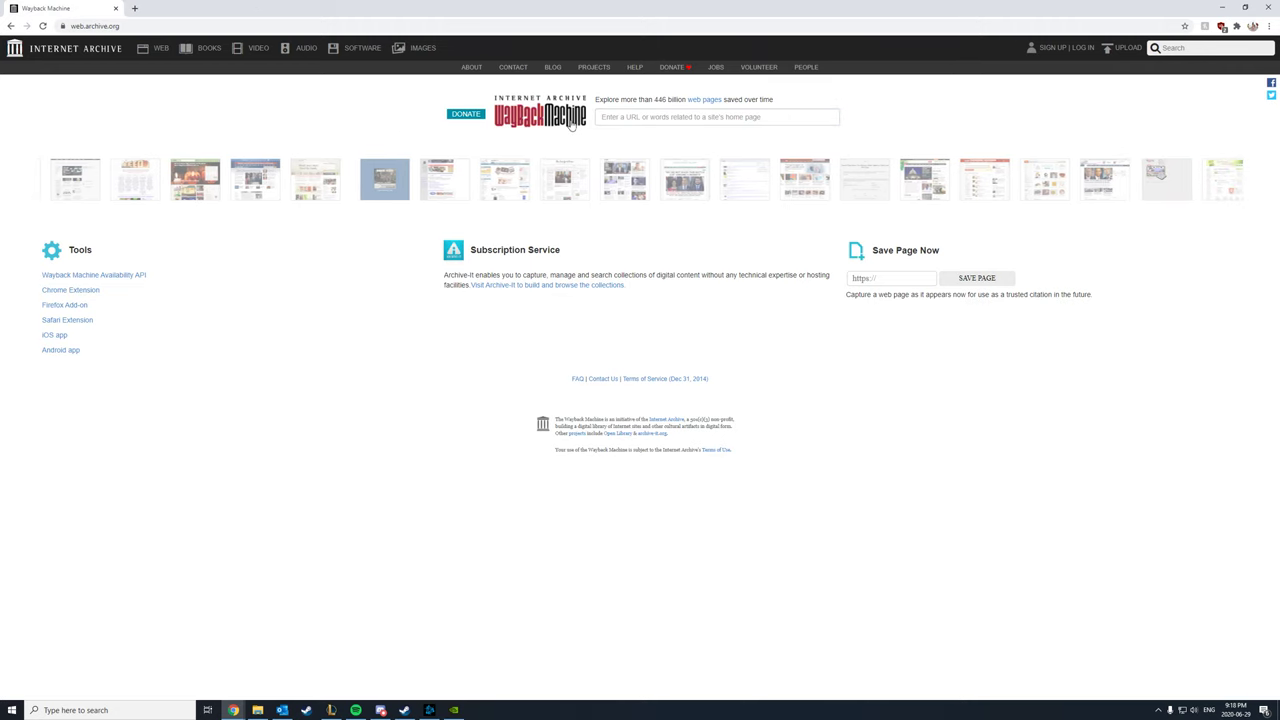
pyautogui.click(618, 117)
pyautogui.write('play')
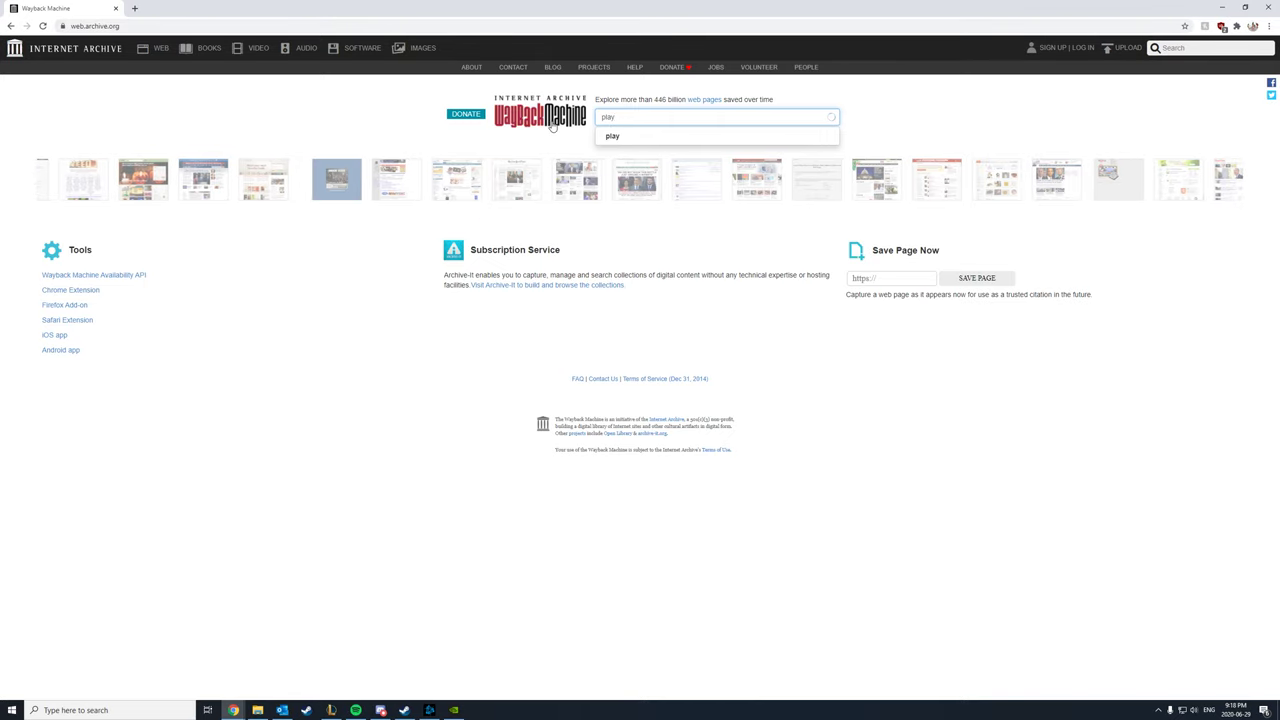
pyautogui.moveTo(266, 215)
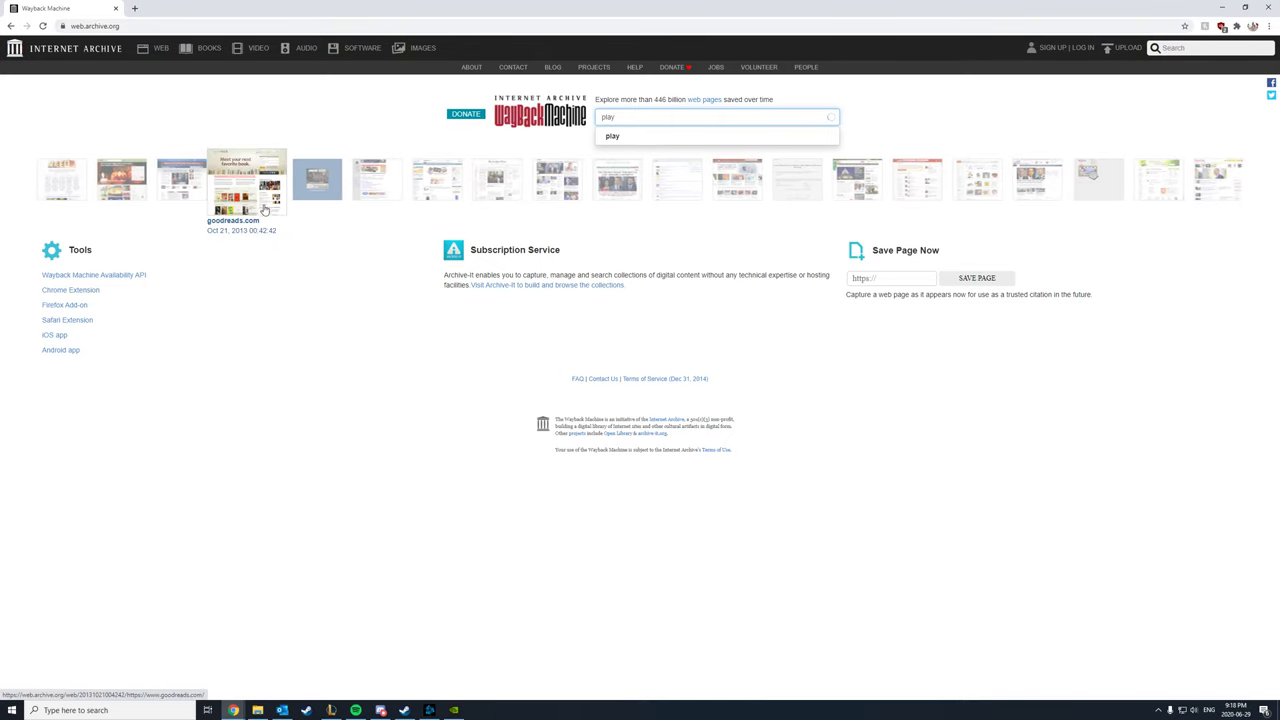
pyautogui.doubleClick(680, 117)
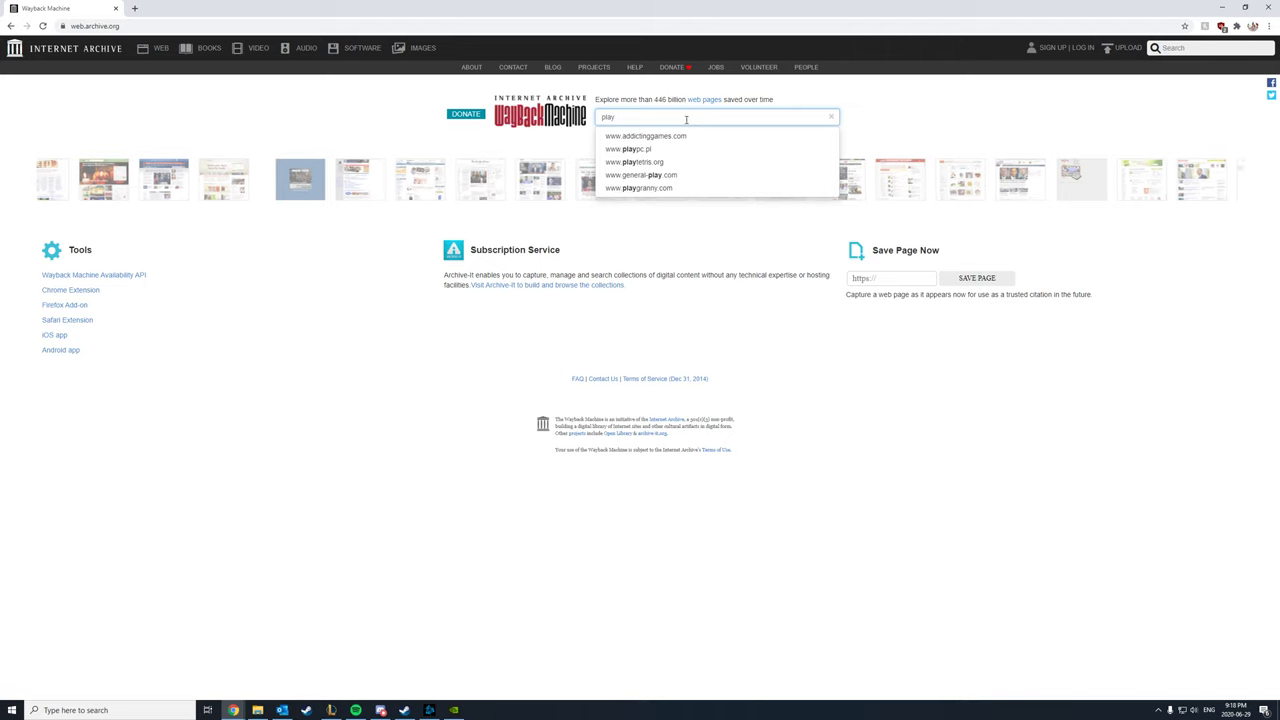
pyautogui.click(627, 117)
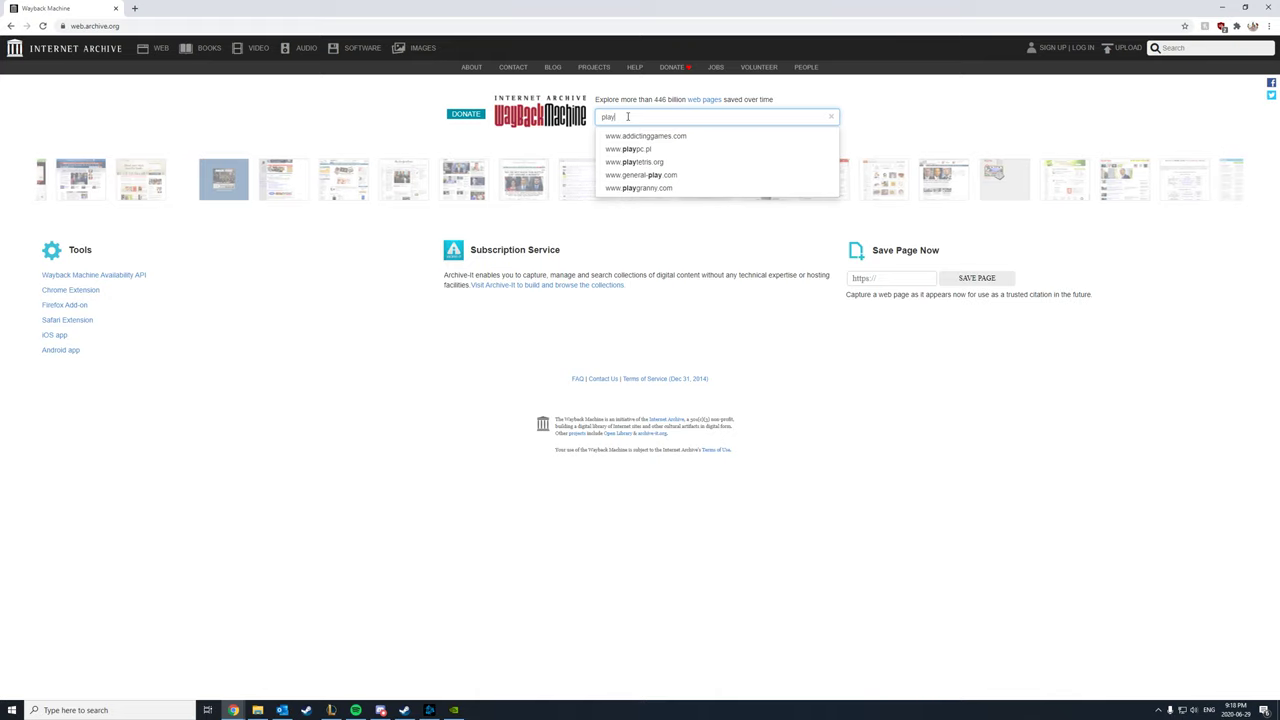
pyautogui.write('.tv/')
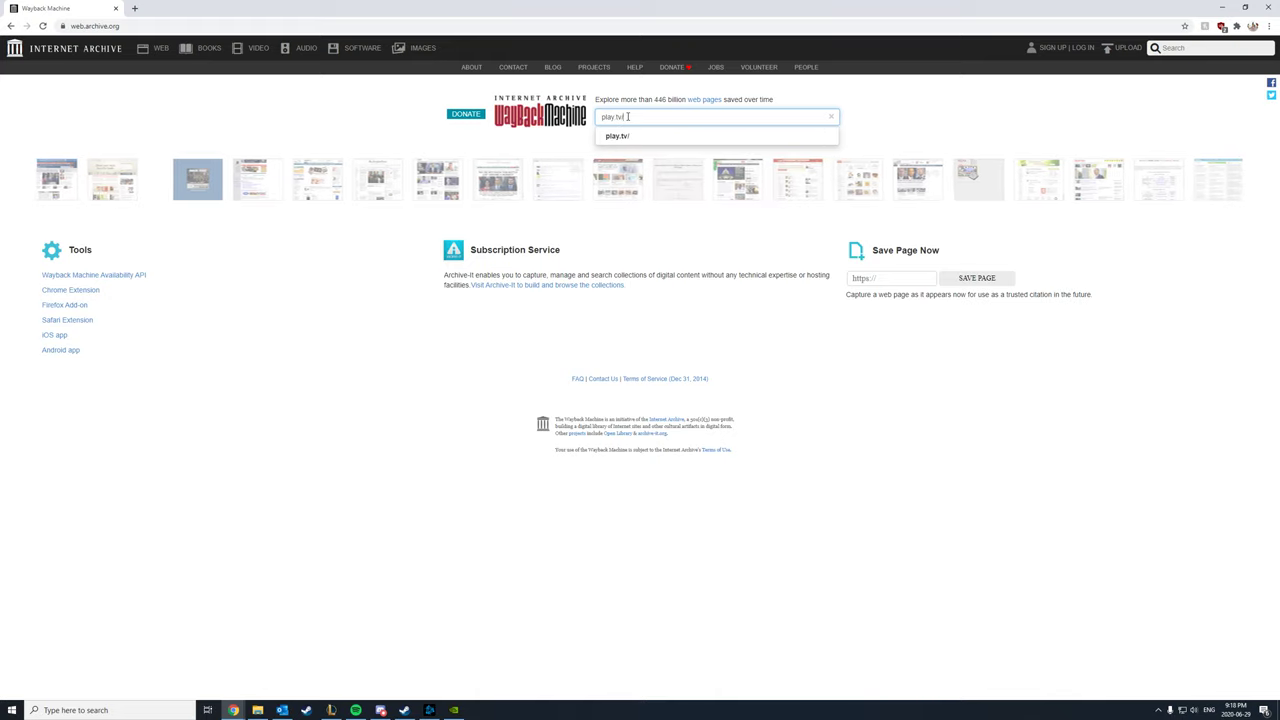
pyautogui.write('u/')
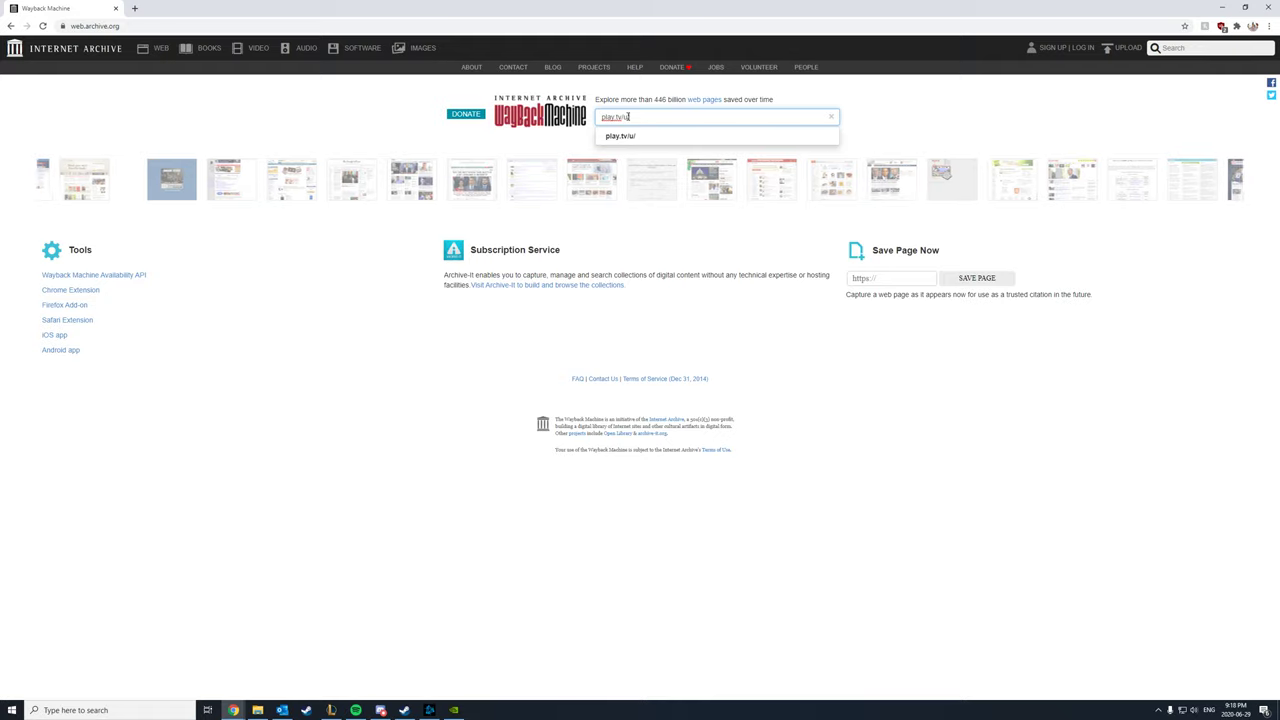
pyautogui.write('treebro001')
pyautogui.press('Return')
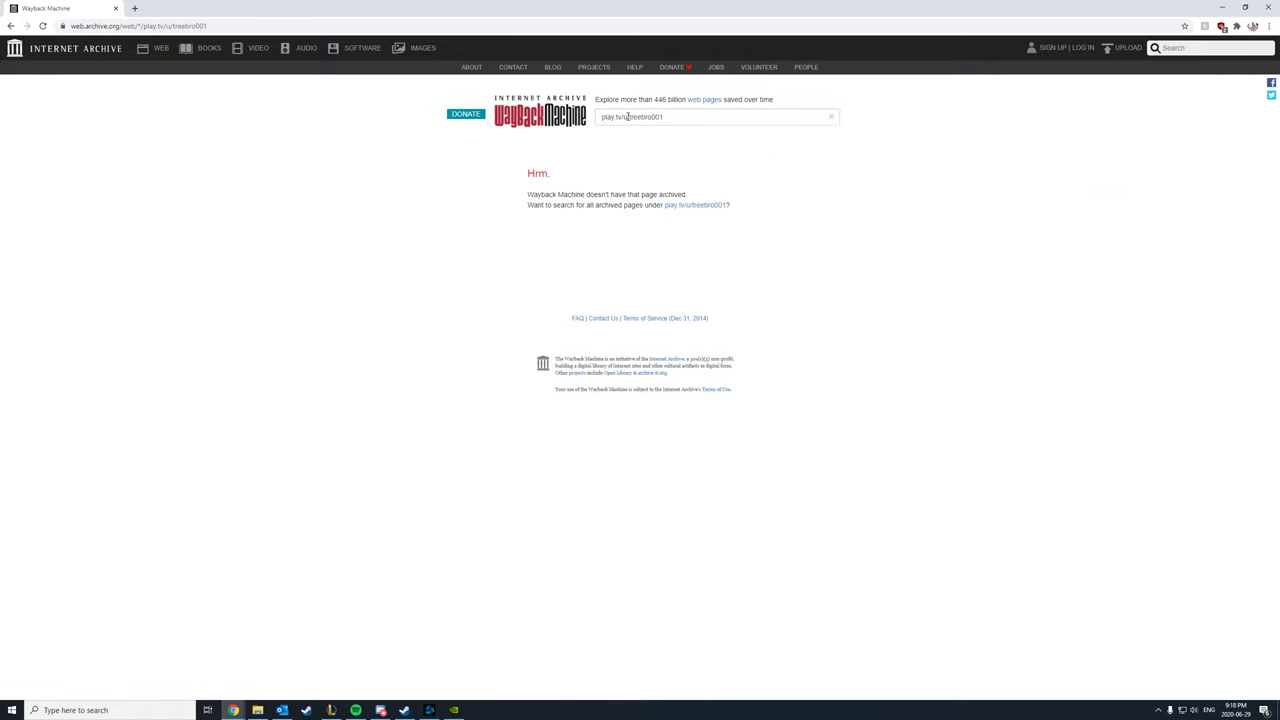
pyautogui.click(613, 118)
pyautogui.write('http://')
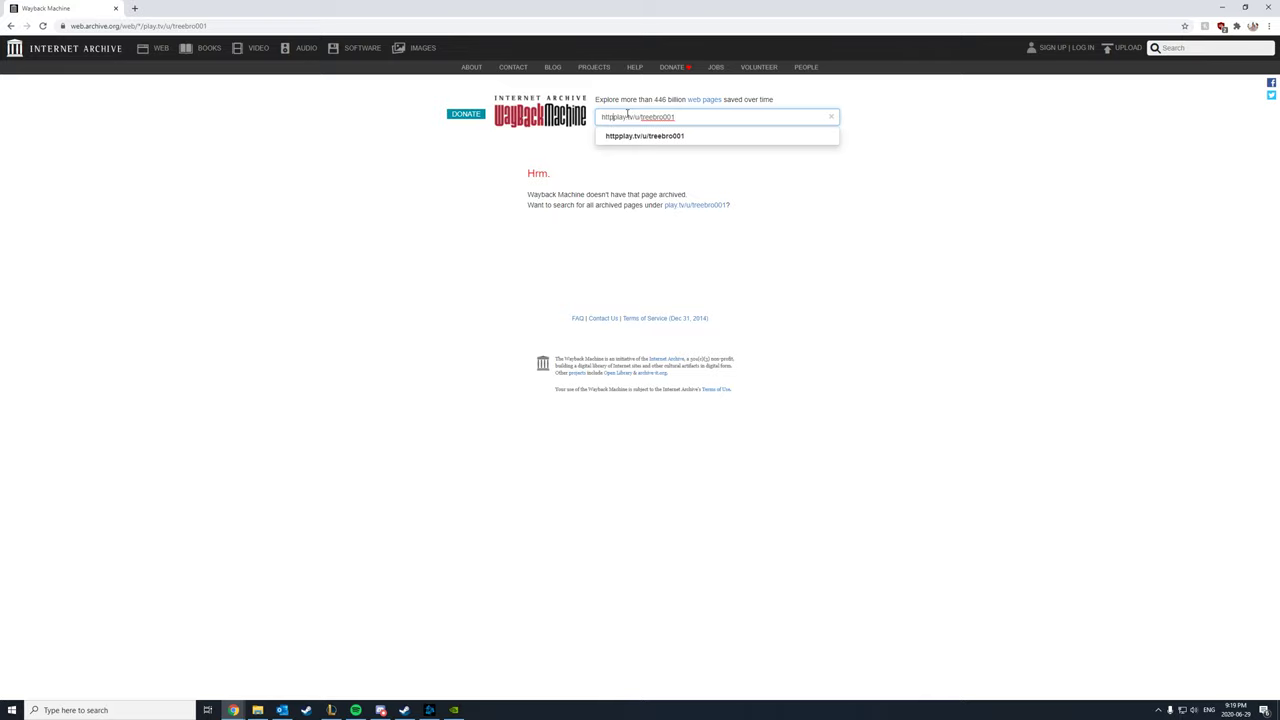
pyautogui.press('Return')
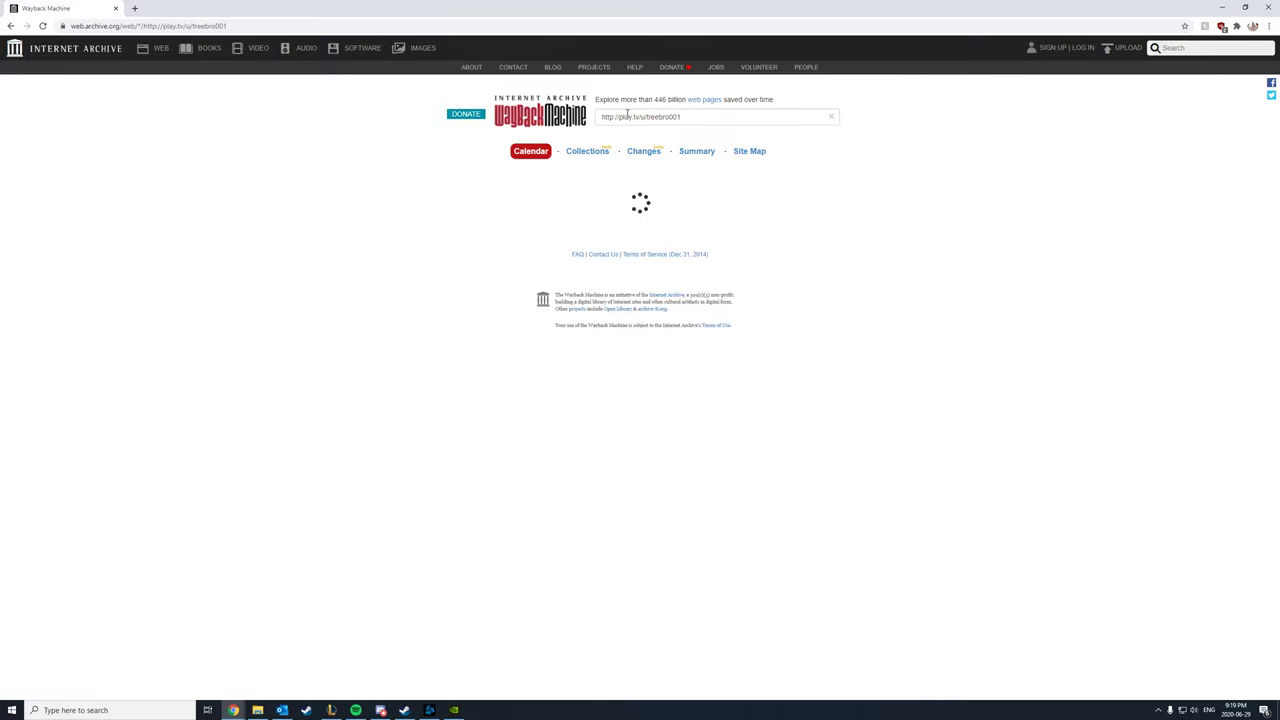
pyautogui.click(631, 117)
pyautogui.write('s')
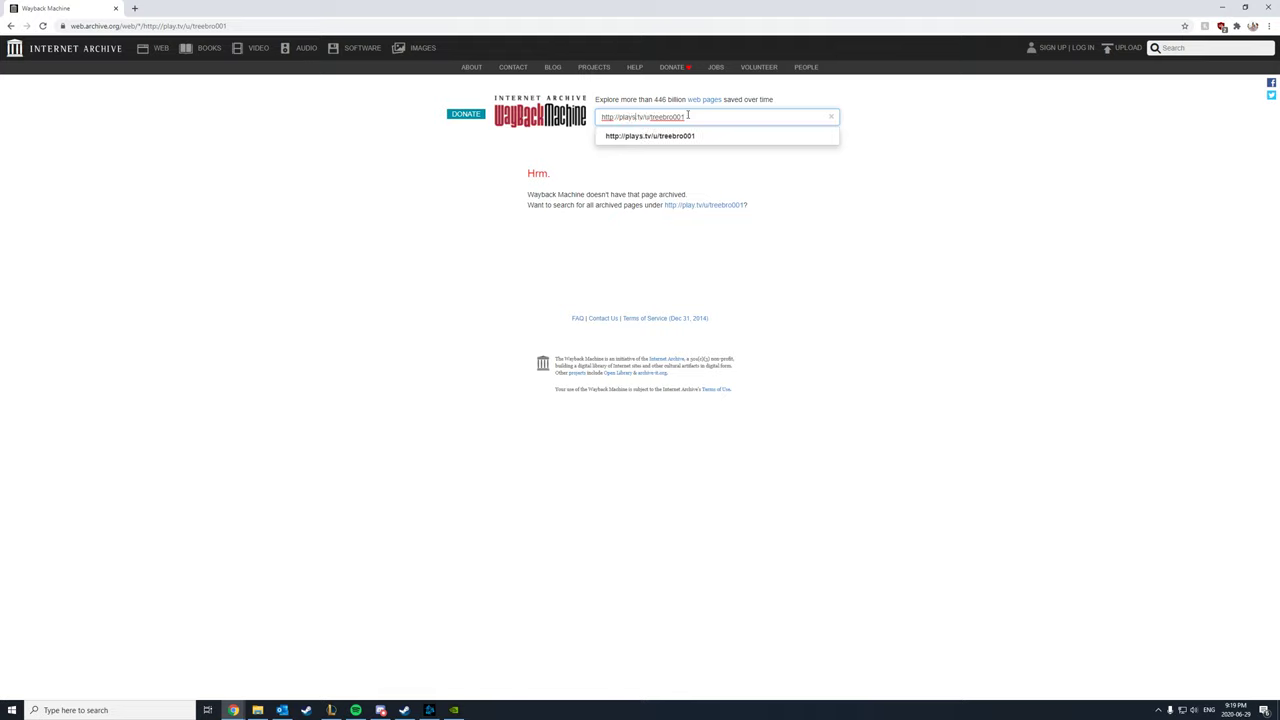
pyautogui.press('Return')
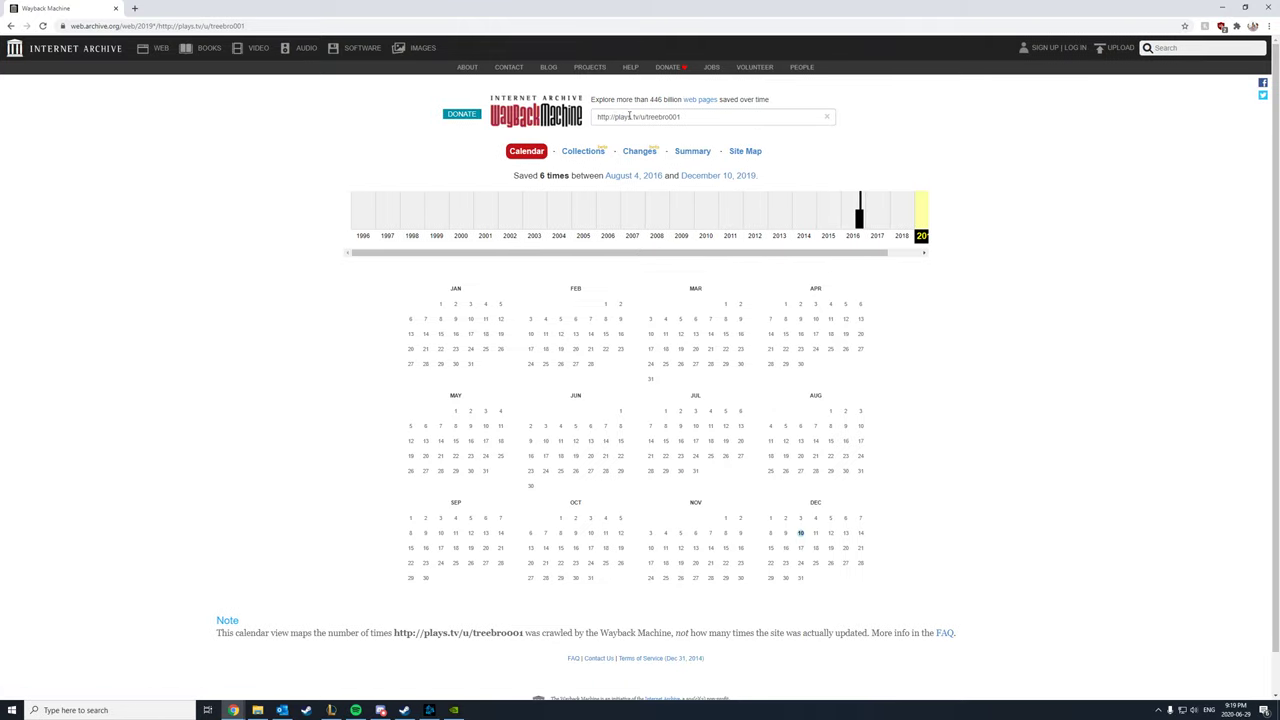
# Open the December 10, 2019 capture of the plays.tv profile from the 2019 calendar
pyautogui.tripleClick(670, 117)
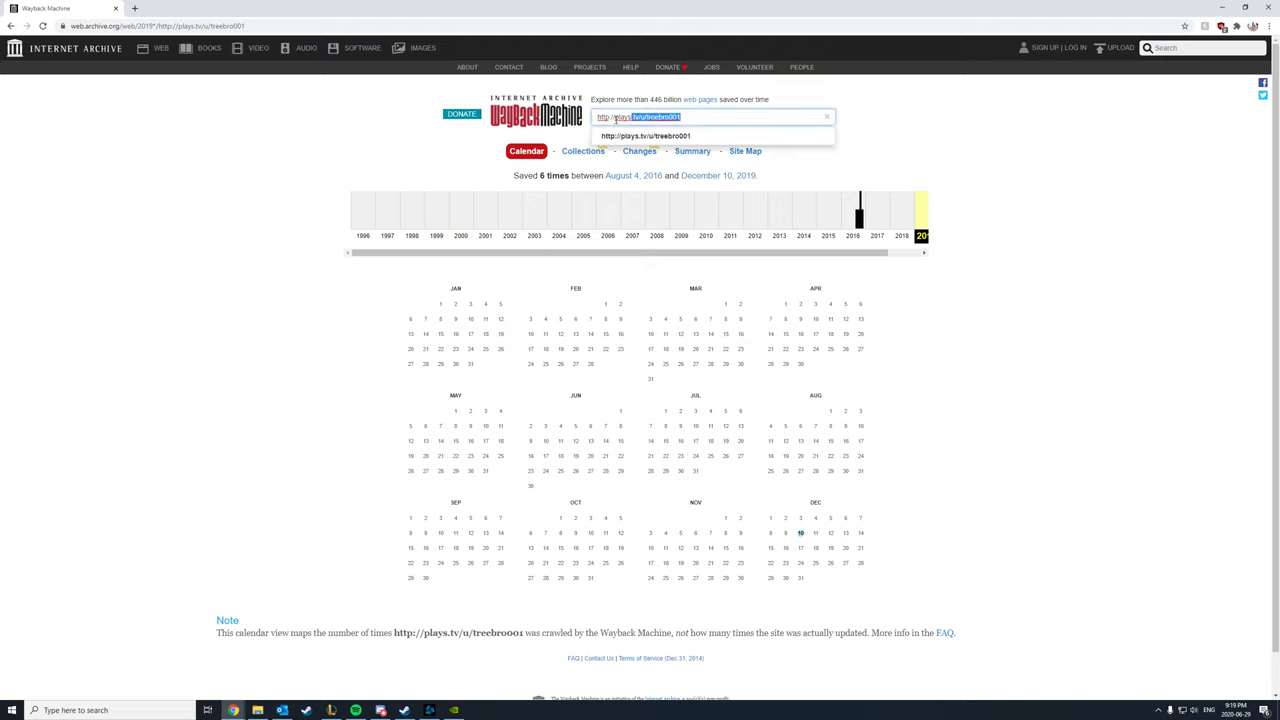
pyautogui.click(1024, 166)
pyautogui.moveTo(866, 248); pyautogui.dragTo(899, 243)
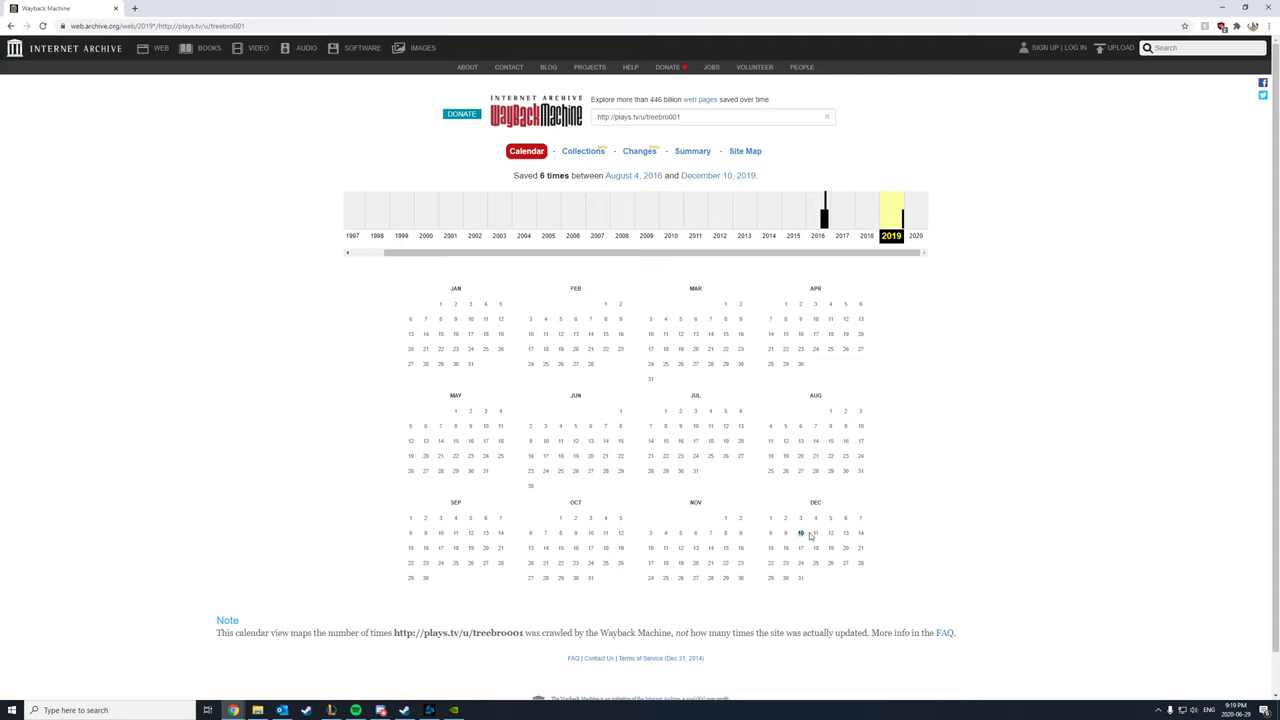
pyautogui.moveTo(808, 536)
pyautogui.click(820, 573)
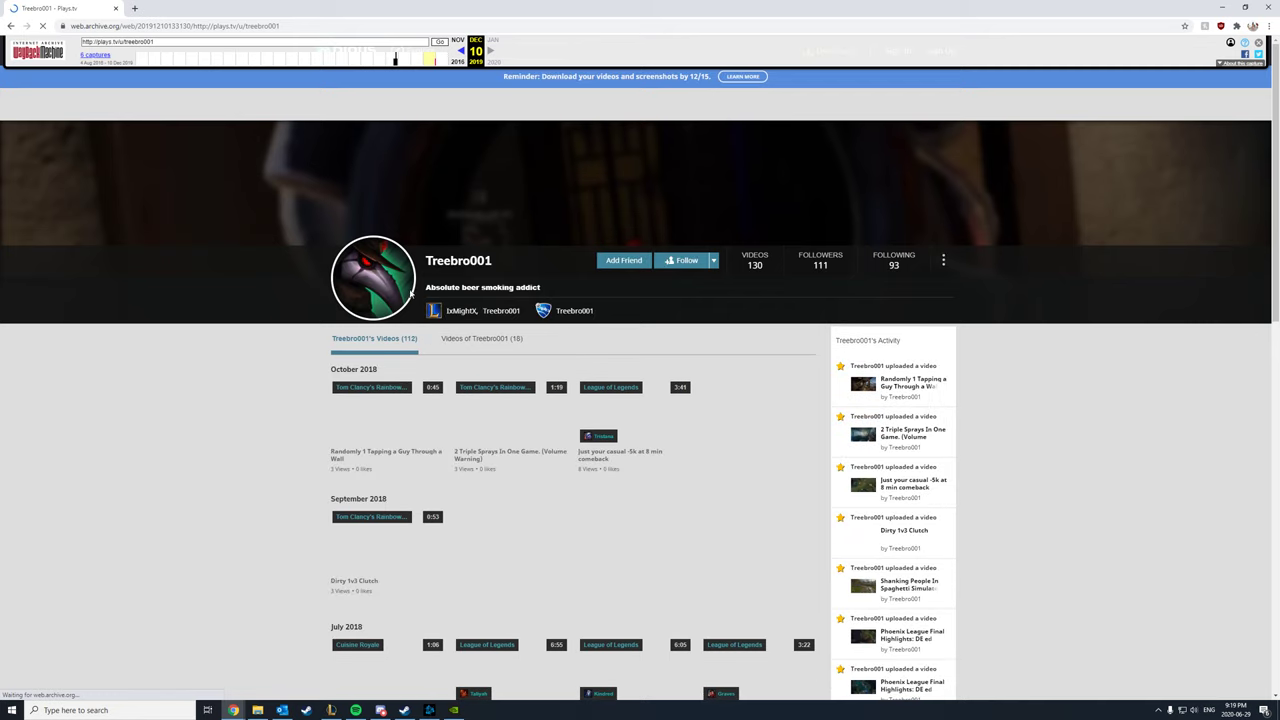
# Browse the profile's archived videos and open the July 2018 Phoenix League Semi Final Highlights video against Team 7, Game 1
pyautogui.scroll(-2, 268, 294)
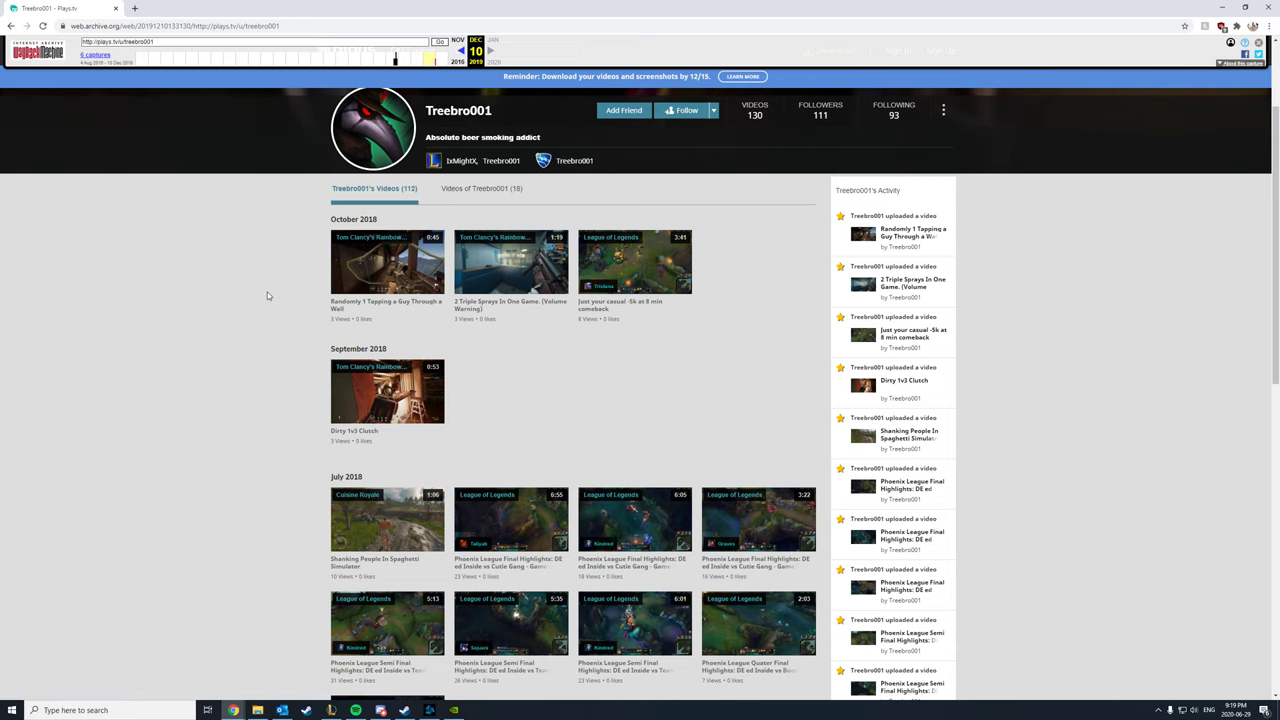
pyautogui.scroll(-2, 267, 295)
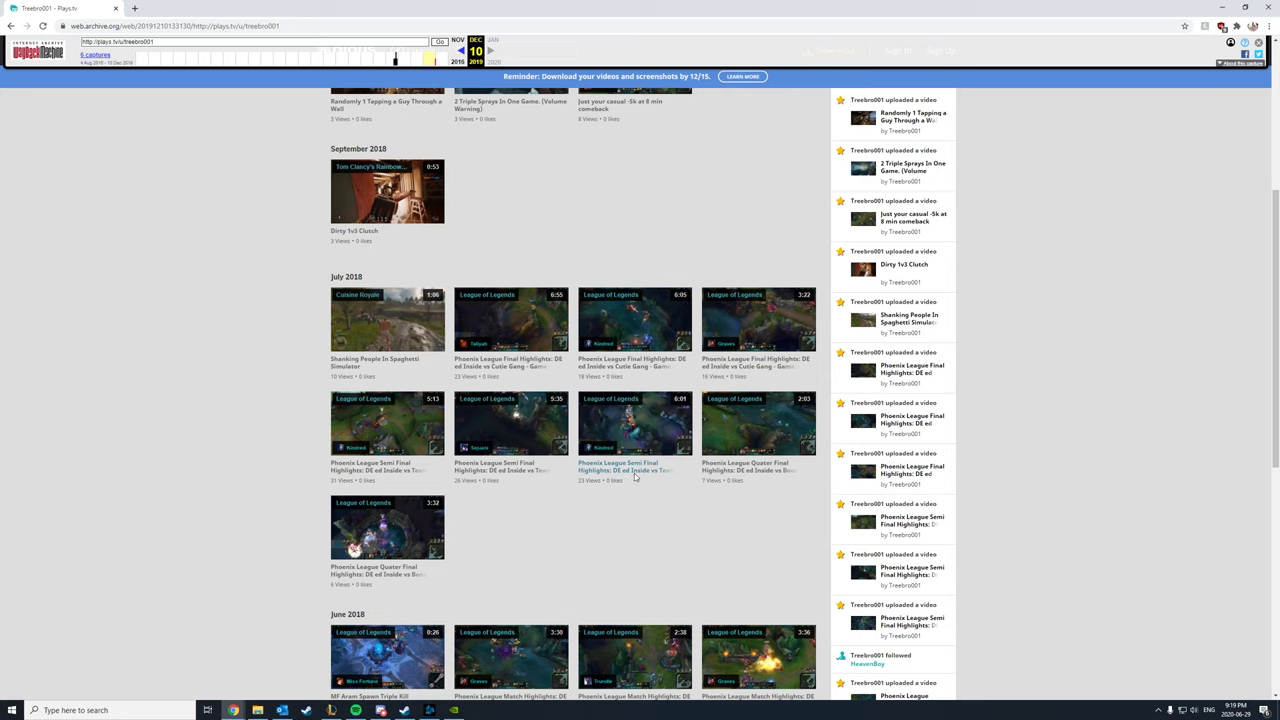
pyautogui.scroll(3, 634, 477)
pyautogui.scroll(-4, 646, 440)
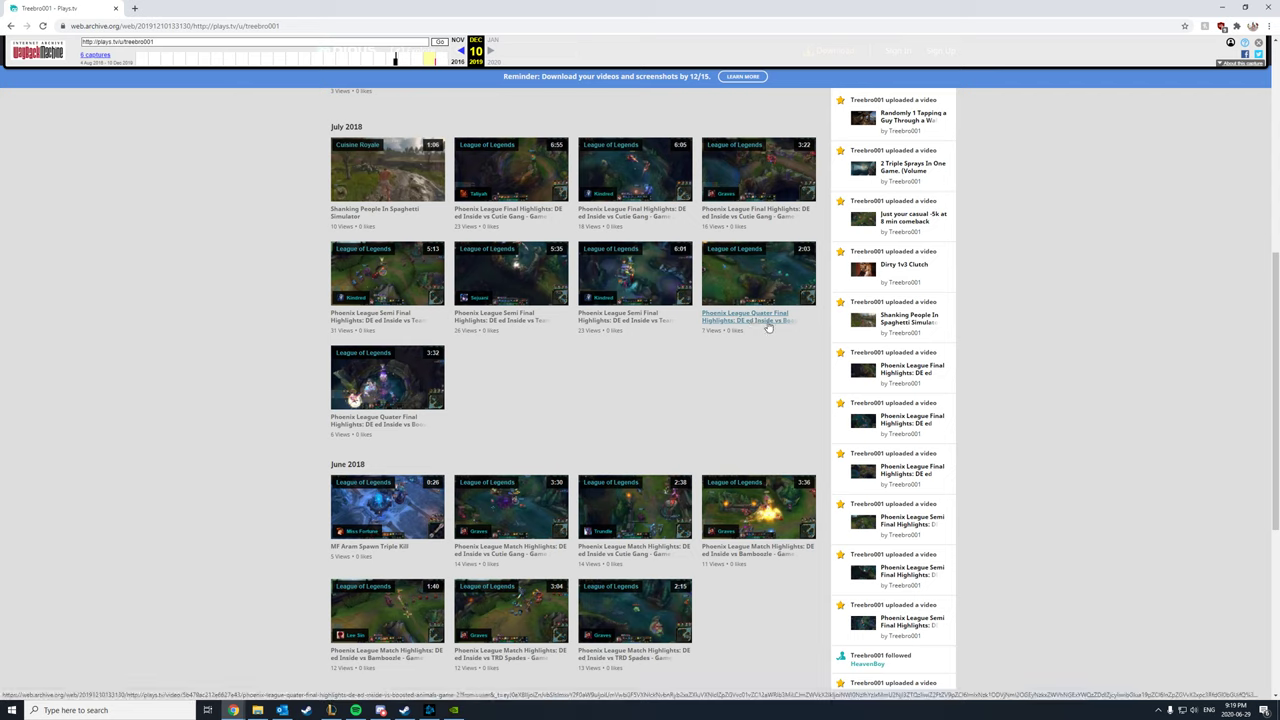
pyautogui.click(648, 320)
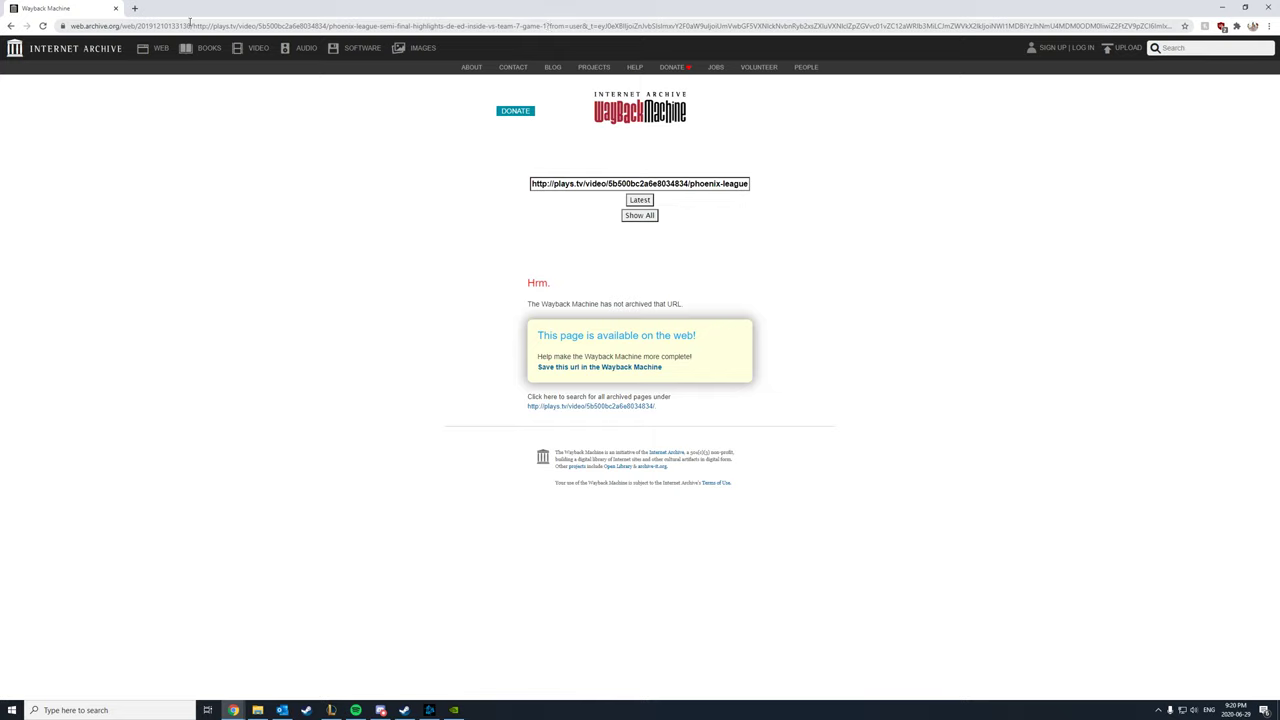
# Remove everything from "?from=user" onward in the video's archive address and load the shortened address ending in "game-1"
pyautogui.moveTo(190, 22); pyautogui.dragTo(508, 26)
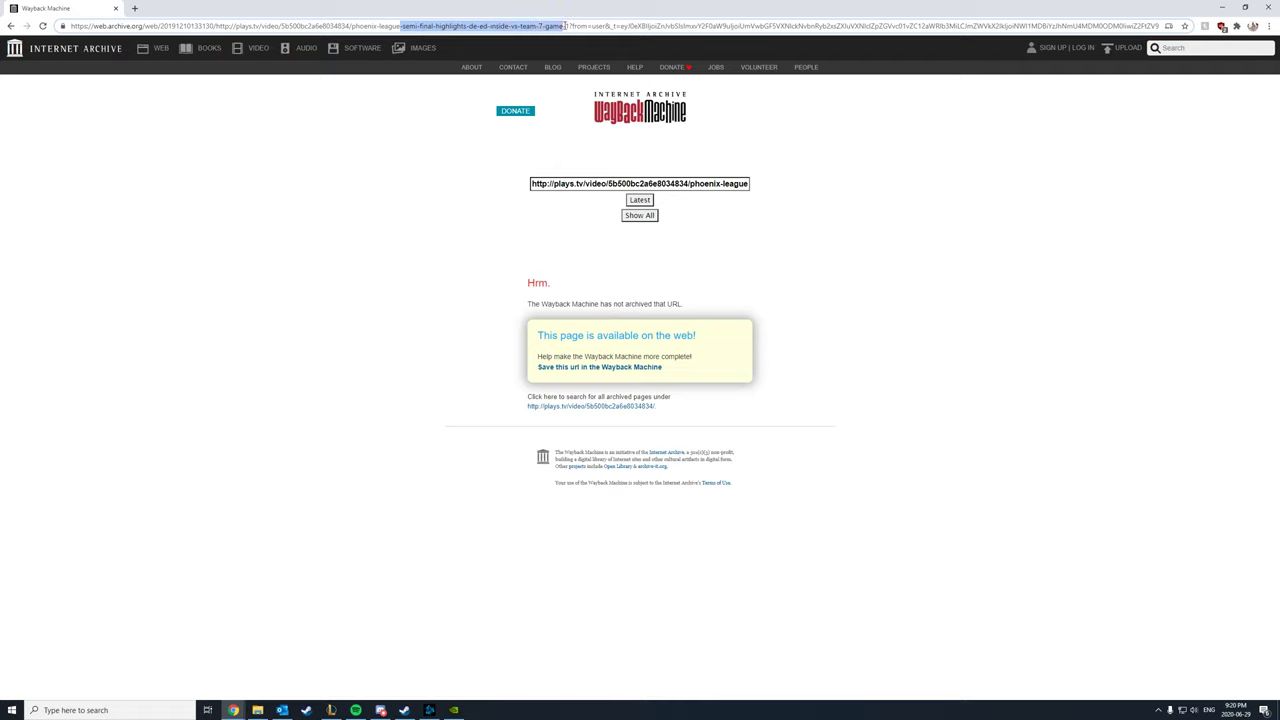
pyautogui.click(569, 26)
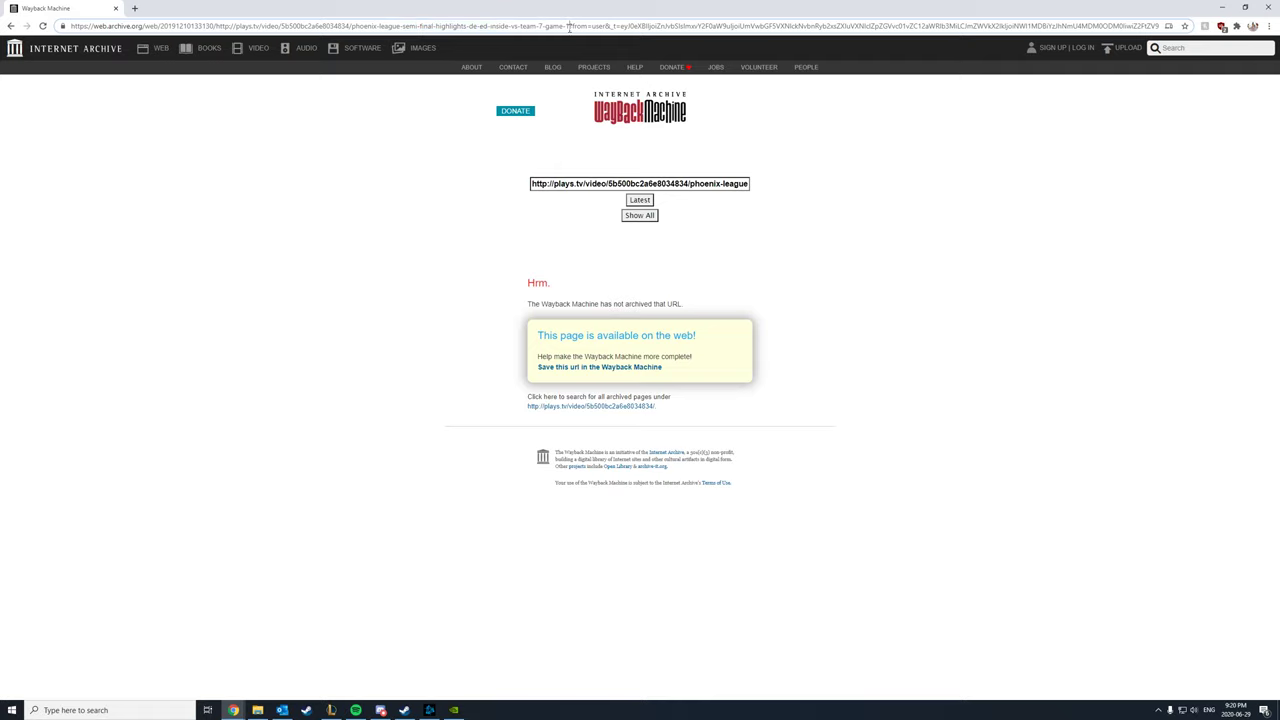
pyautogui.moveTo(569, 26); pyautogui.dragTo(1162, 26)
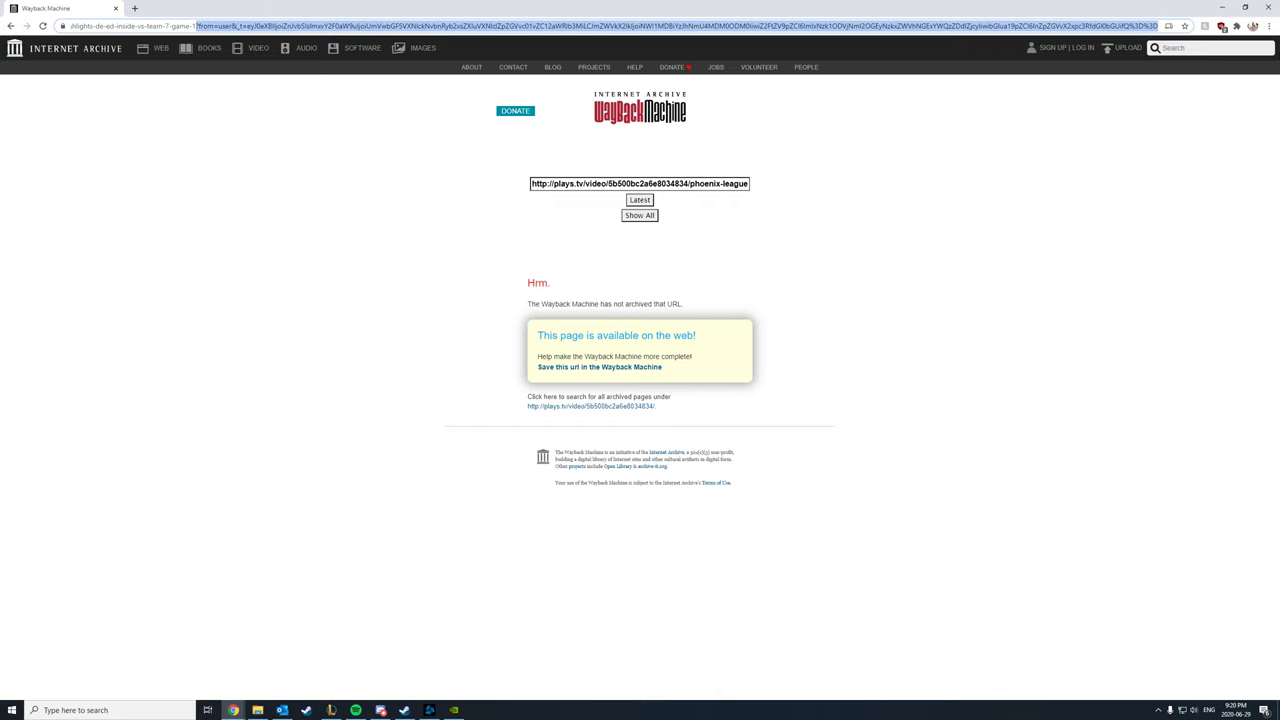
pyautogui.press('BackSpace')
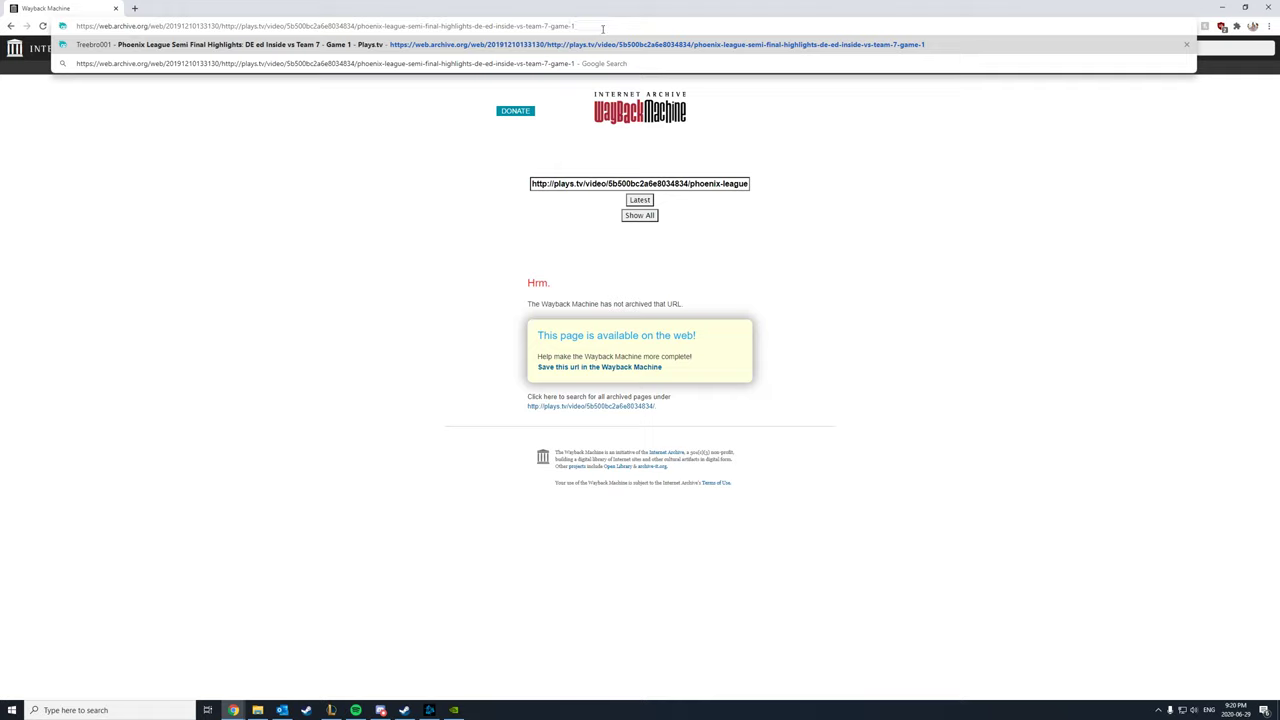
pyautogui.press('Return')
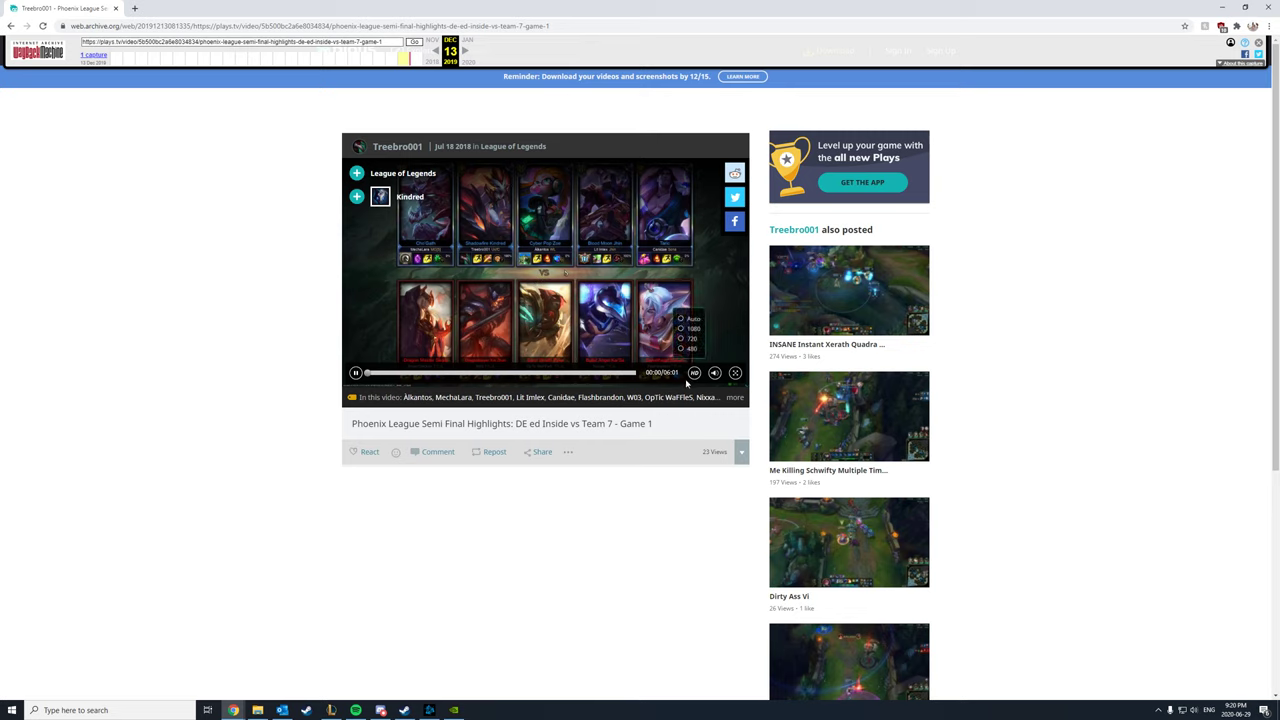
# Set the archived video's quality to 1080 and test its playback, leaving it paused
pyautogui.moveTo(694, 376)
pyautogui.click(691, 329)
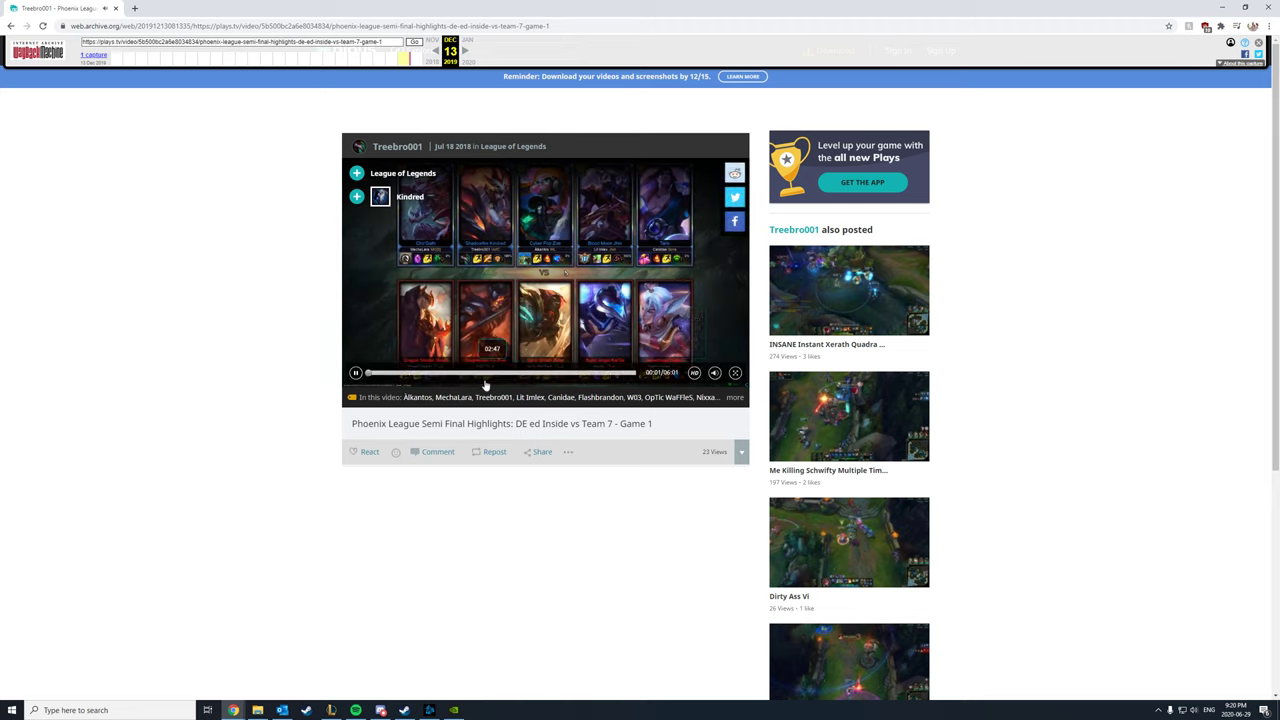
pyautogui.click(356, 372)
pyautogui.click(358, 372)
pyautogui.click(358, 372)
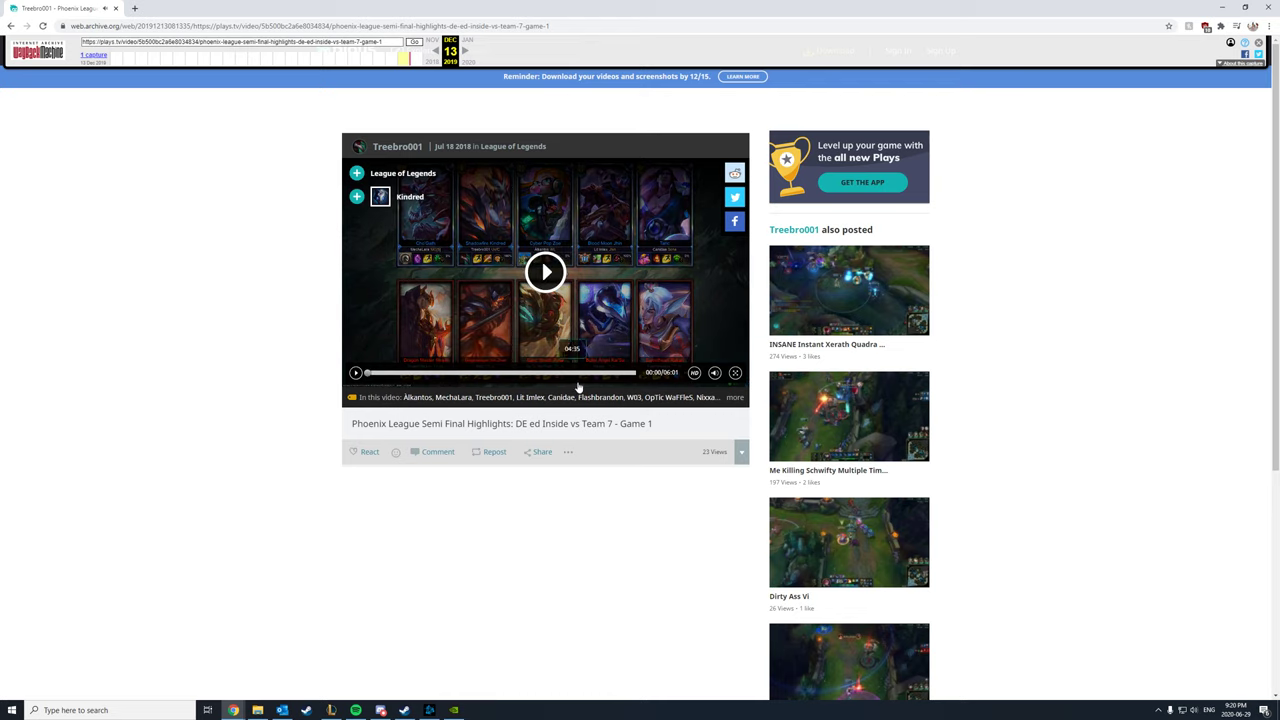
pyautogui.click(358, 372)
pyautogui.click(356, 372)
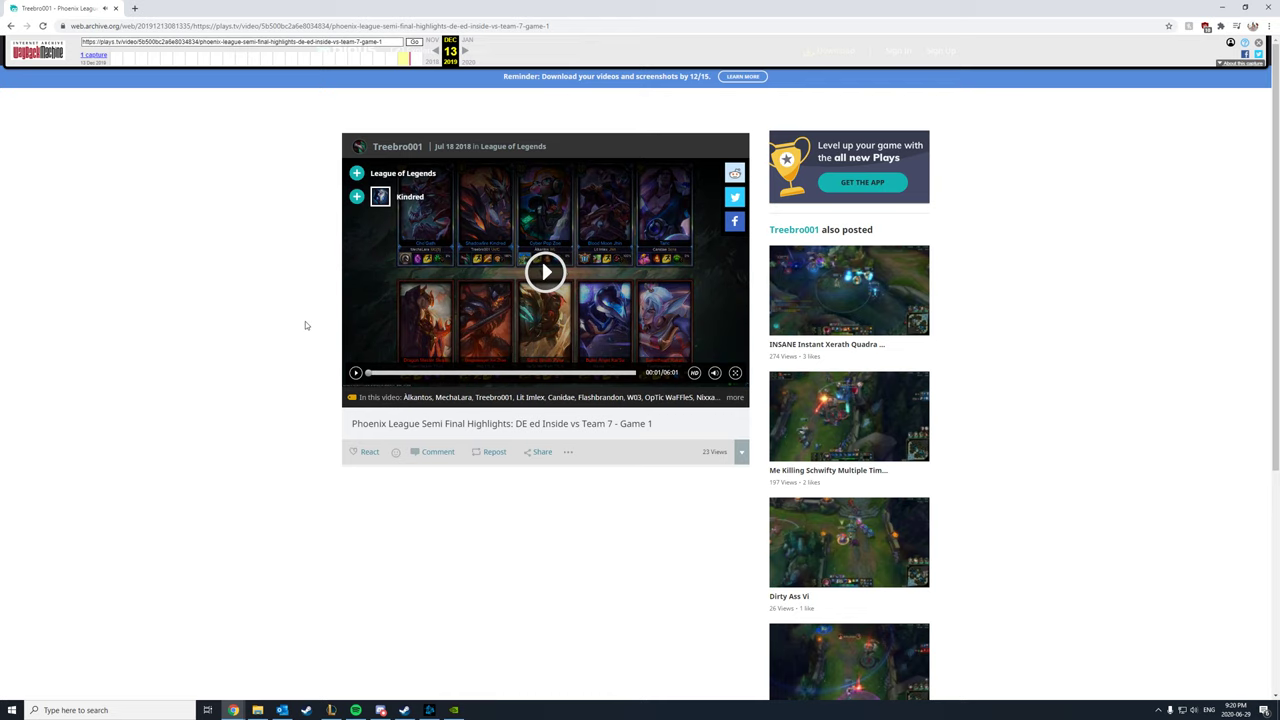
pyautogui.rightClick(278, 346)
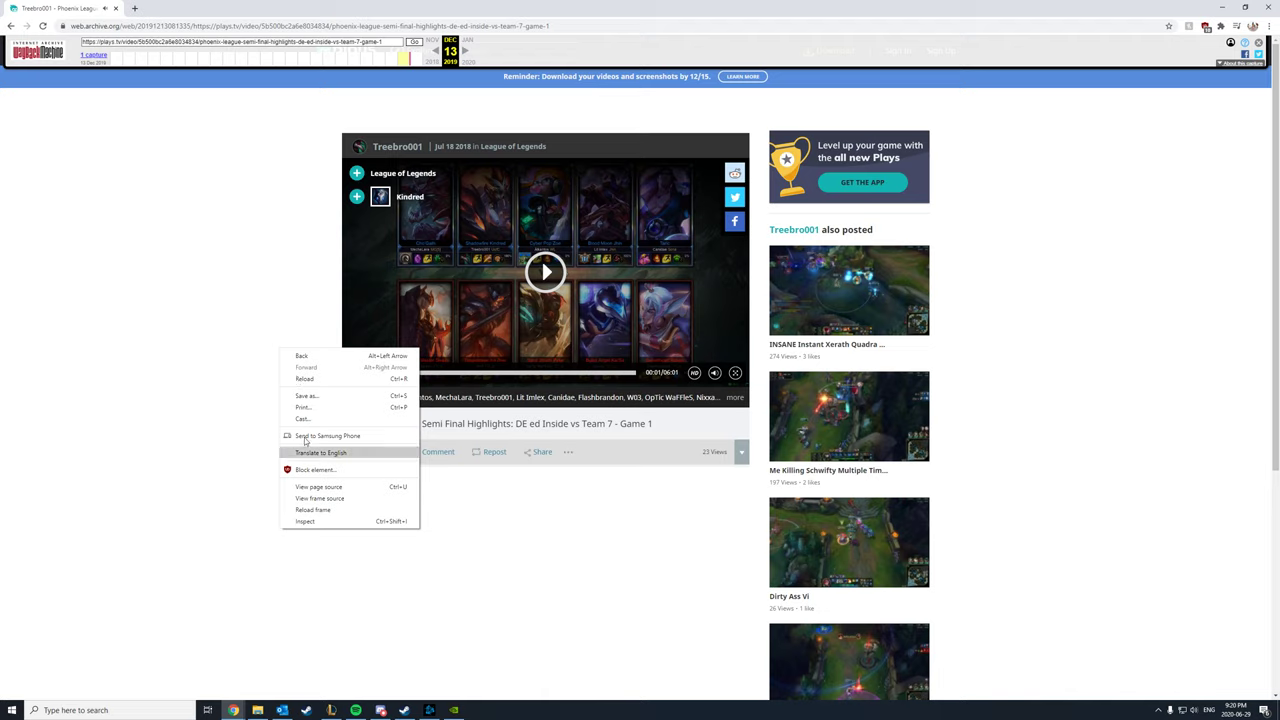
pyautogui.press('Escape')
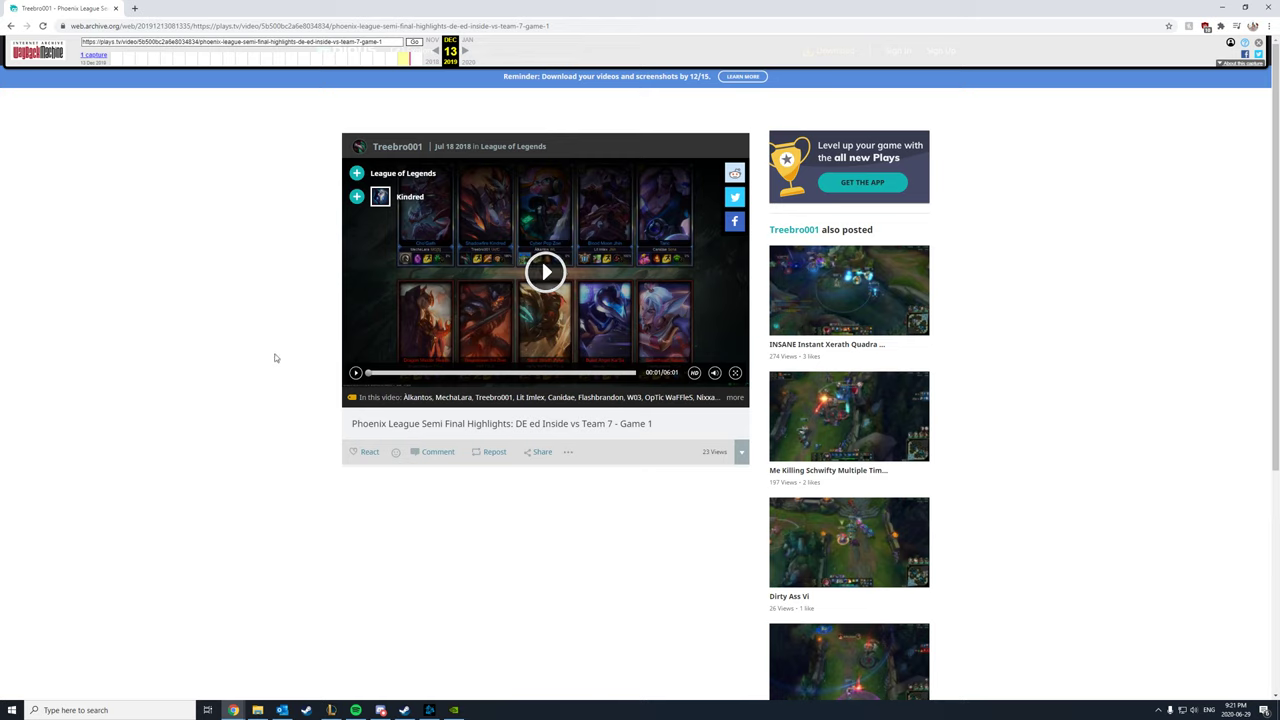
pyautogui.rightClick(282, 266)
pyautogui.click(300, 438)
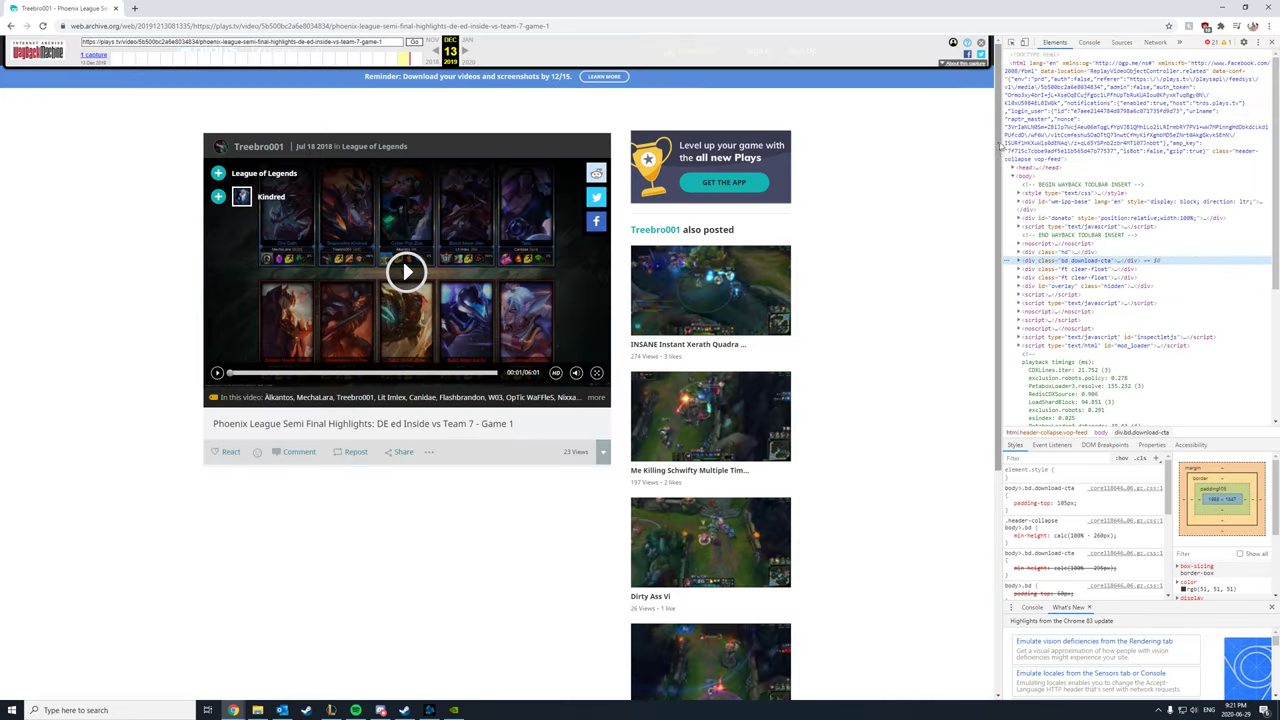
pyautogui.rightClick(947, 176)
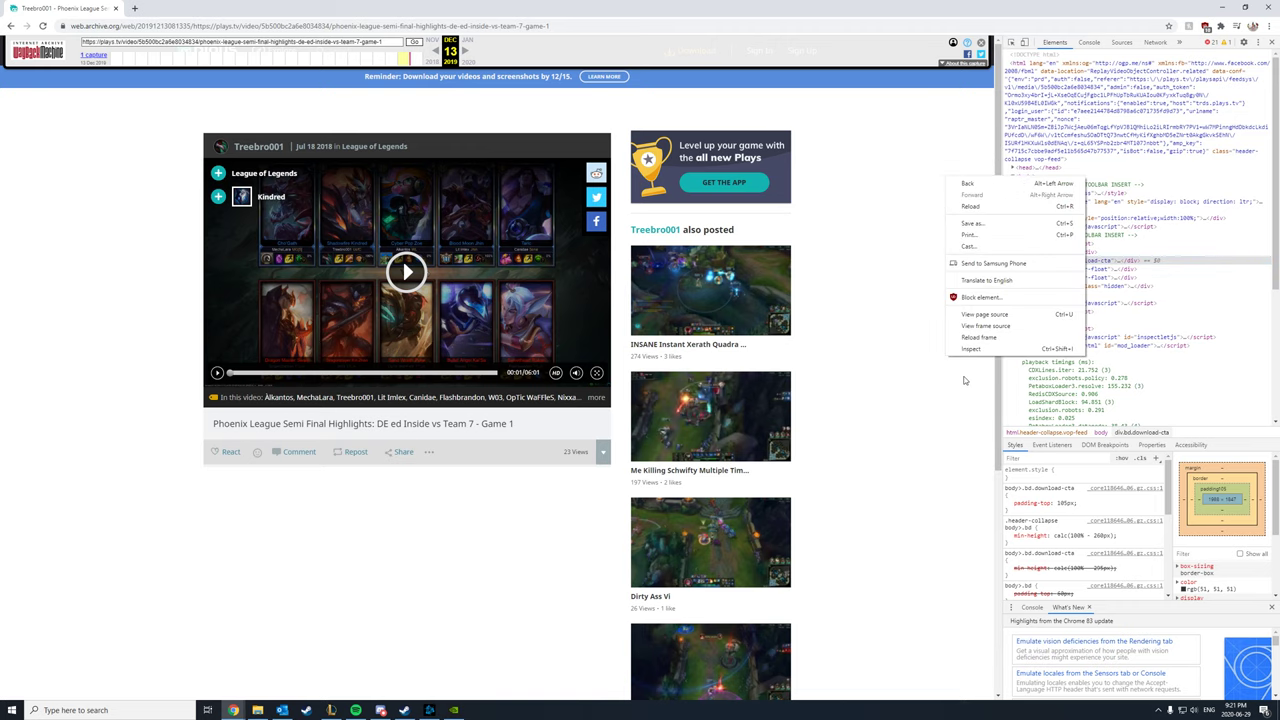
pyautogui.click(970, 349)
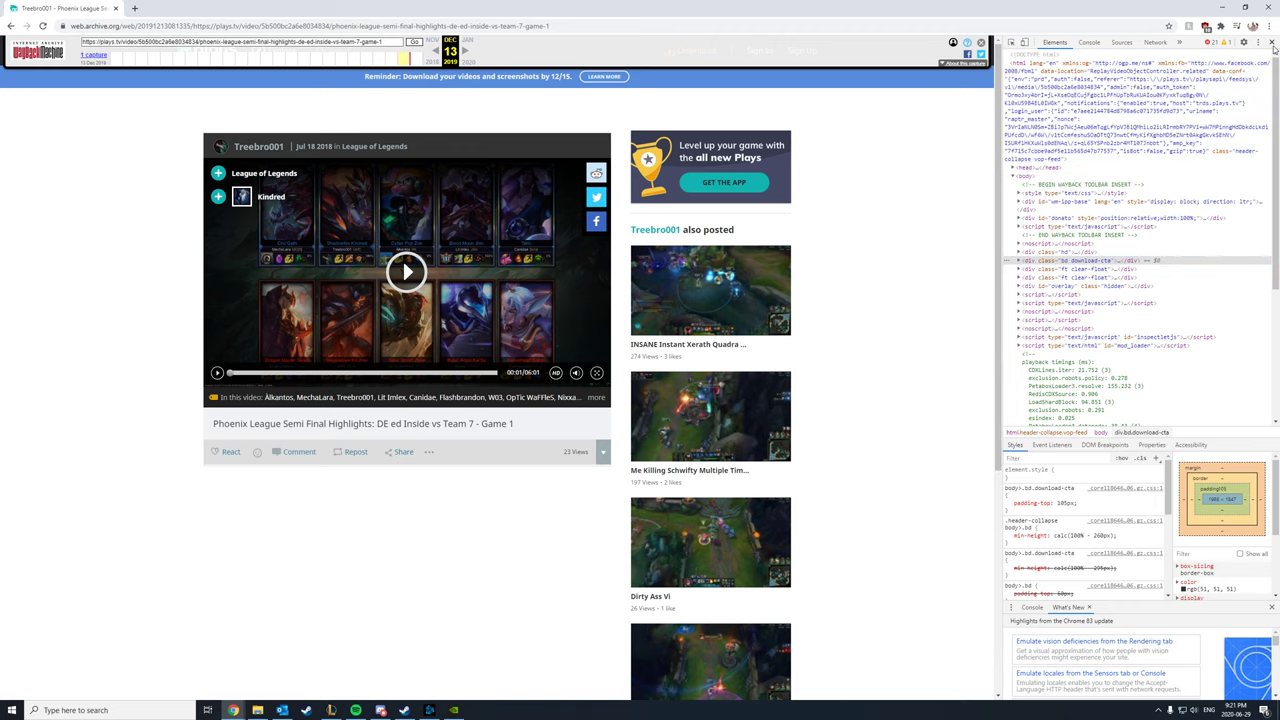
pyautogui.click(1271, 42)
# Find the 720.mp4 link in the video page's source and open that video file in its own tab
pyautogui.rightClick(261, 227)
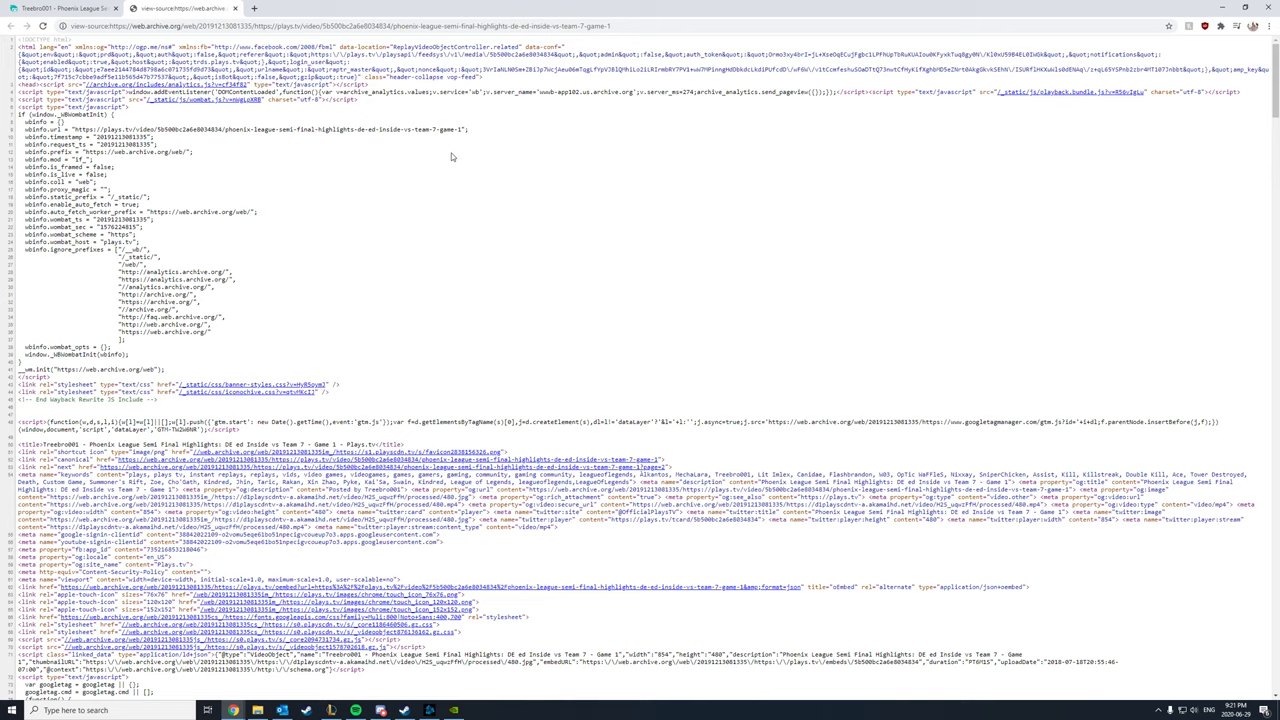
pyautogui.hotkey('ctrl', 'f')
pyautogui.write('720.mp4')
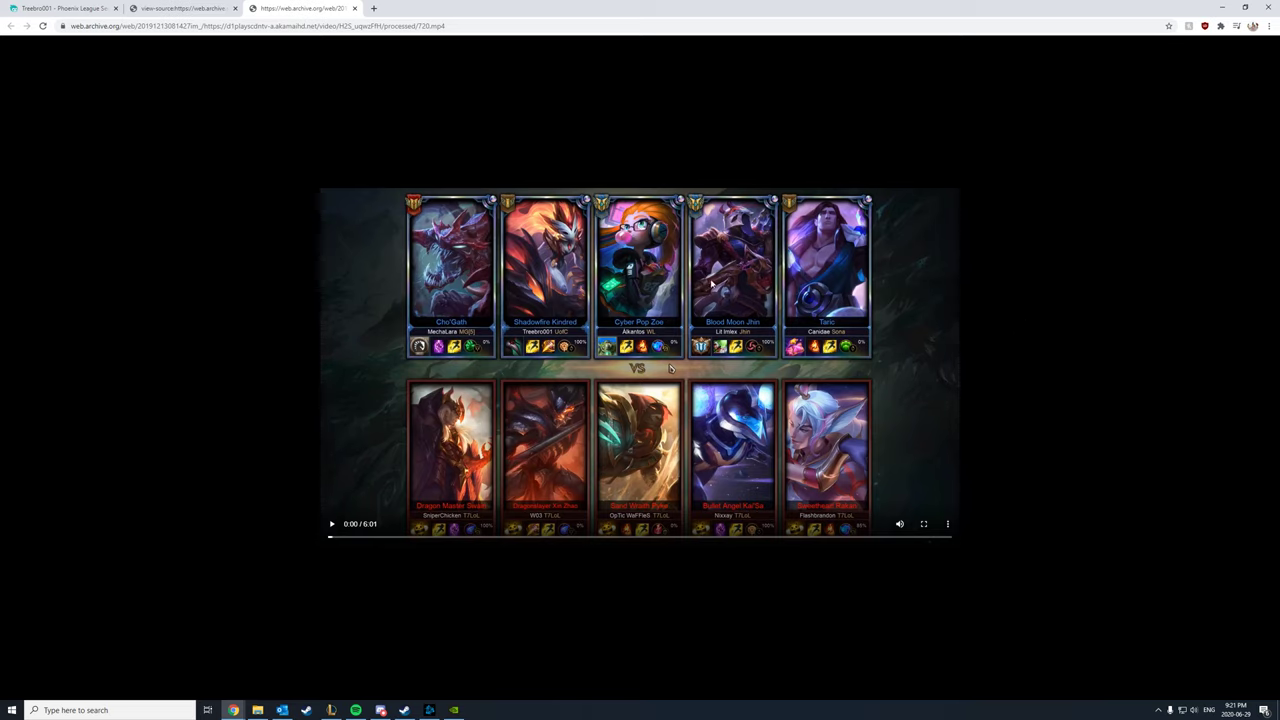
# Save the 720p video to the Desktop as 720 (1).mp4 and show the in-progress download in its folder
pyautogui.rightClick(642, 332)
pyautogui.click(680, 378)
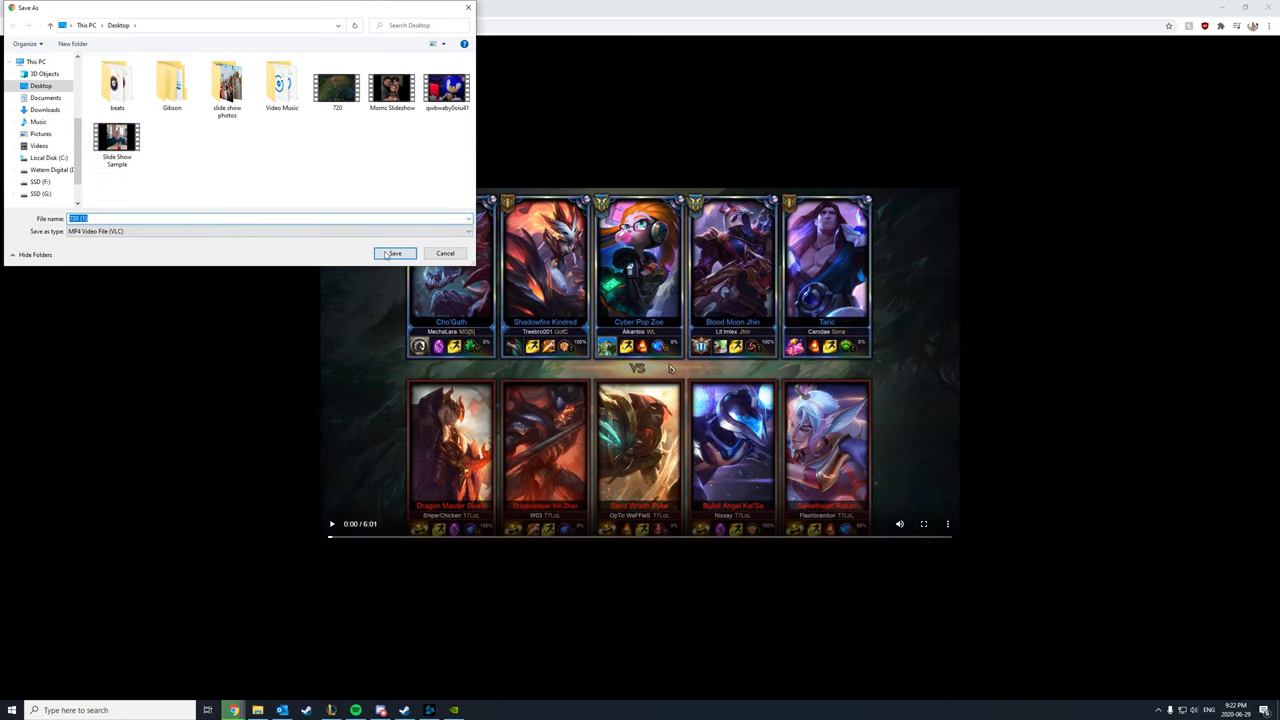
pyautogui.click(394, 253)
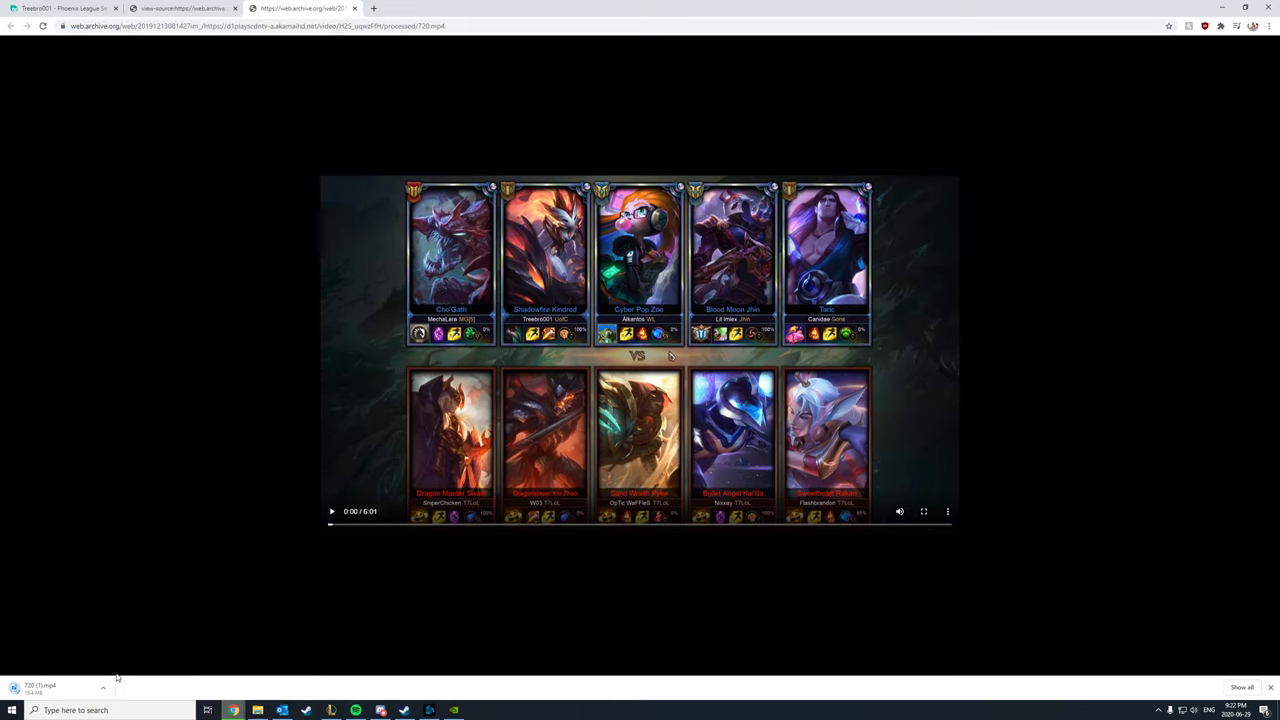
pyautogui.click(103, 688)
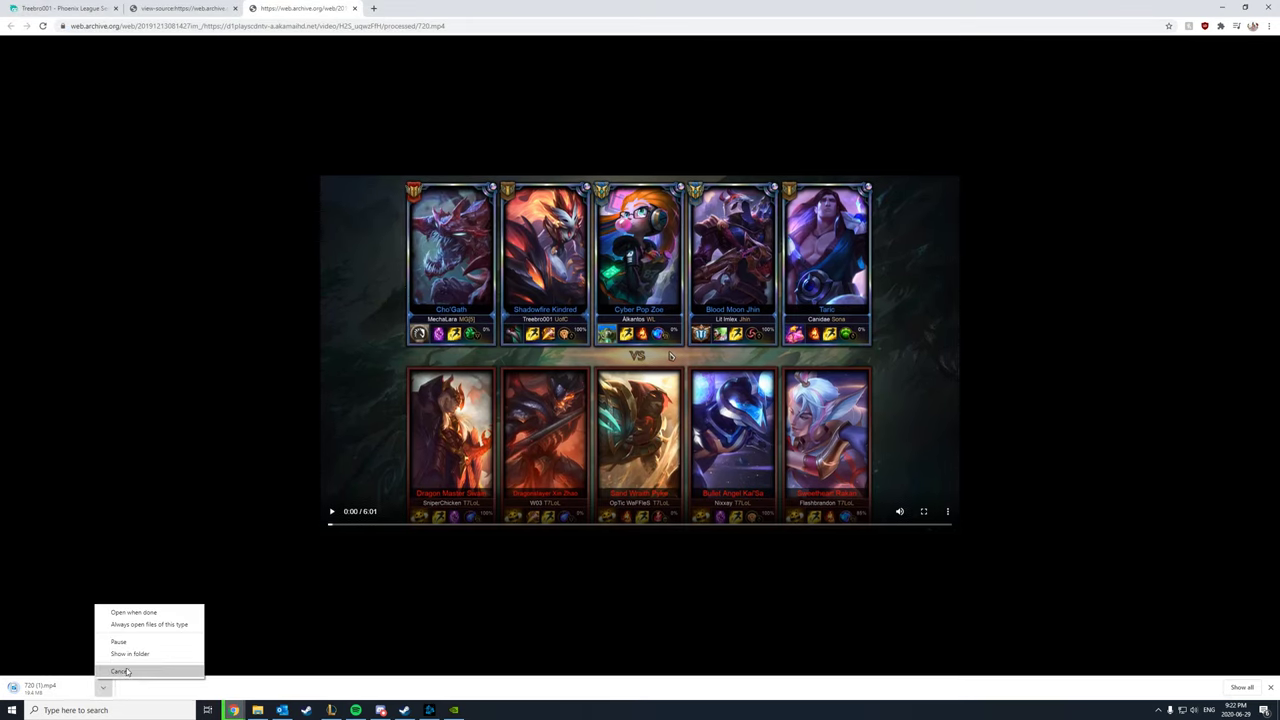
pyautogui.click(129, 655)
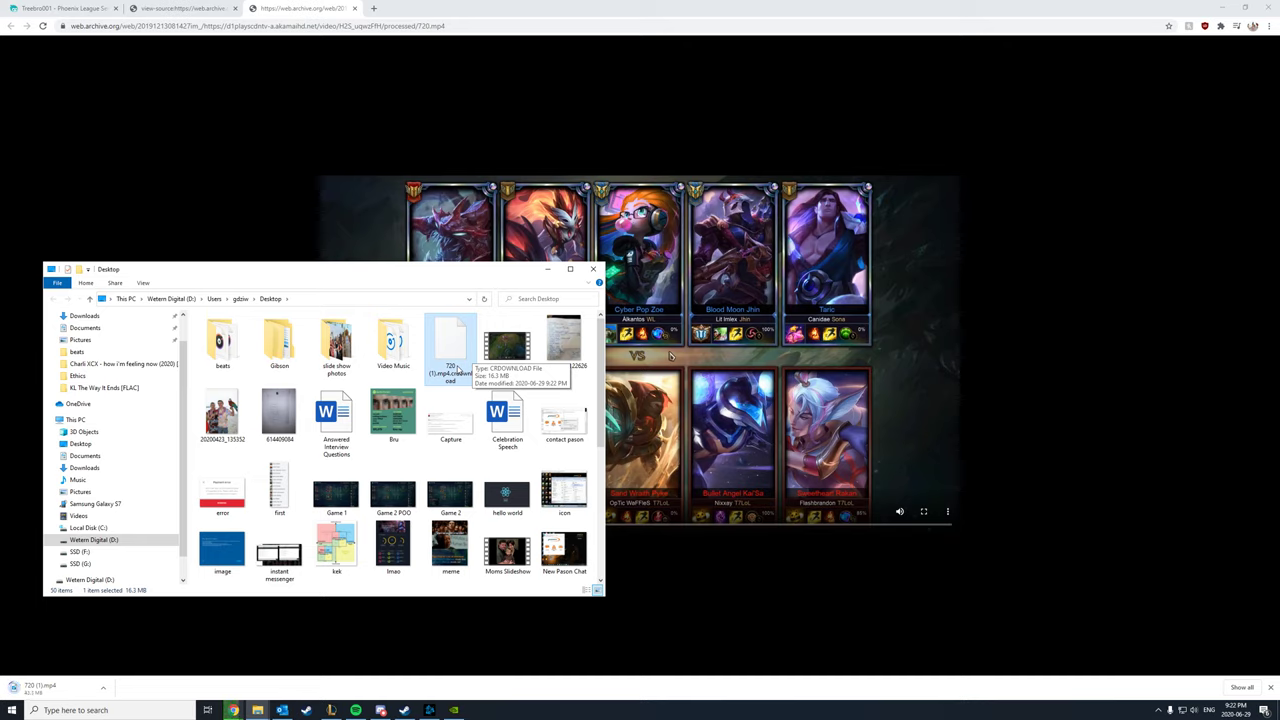
pyautogui.click(193, 617)
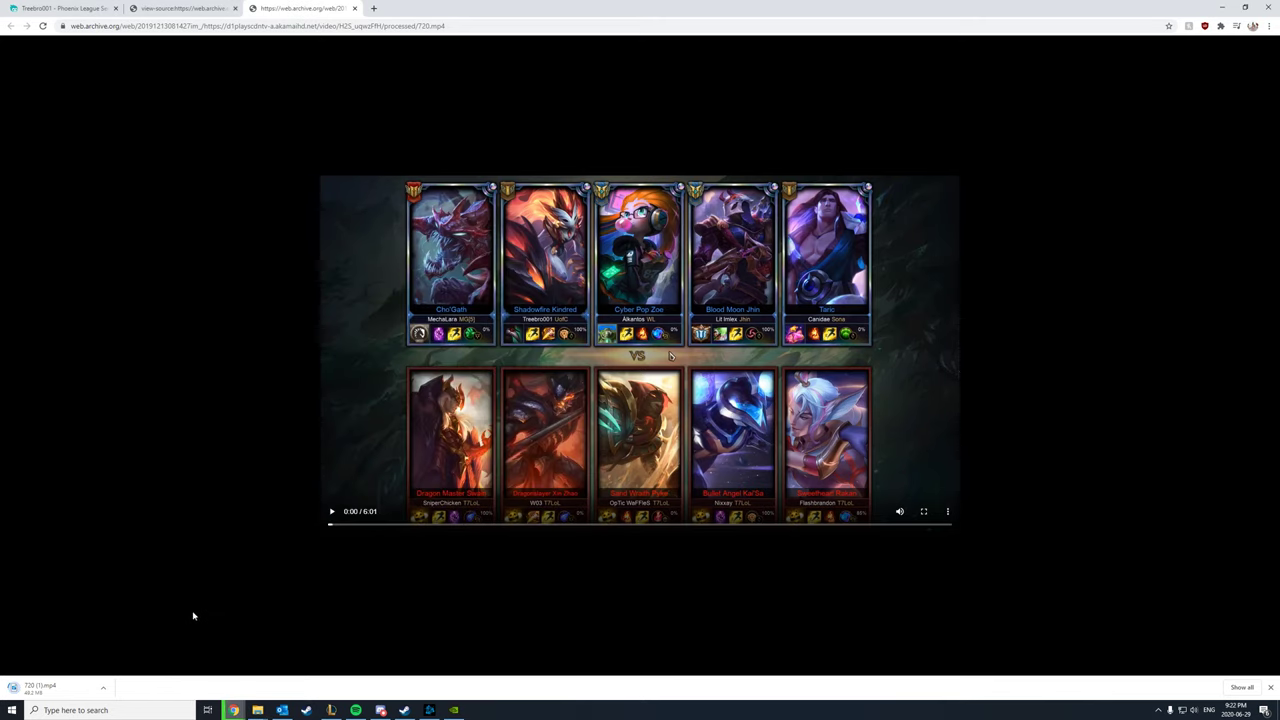
# Return to the archived profile and open the July 2018 Phoenix League Semi Final Highlights video against Team 7, Game 2
pyautogui.click(60, 8)
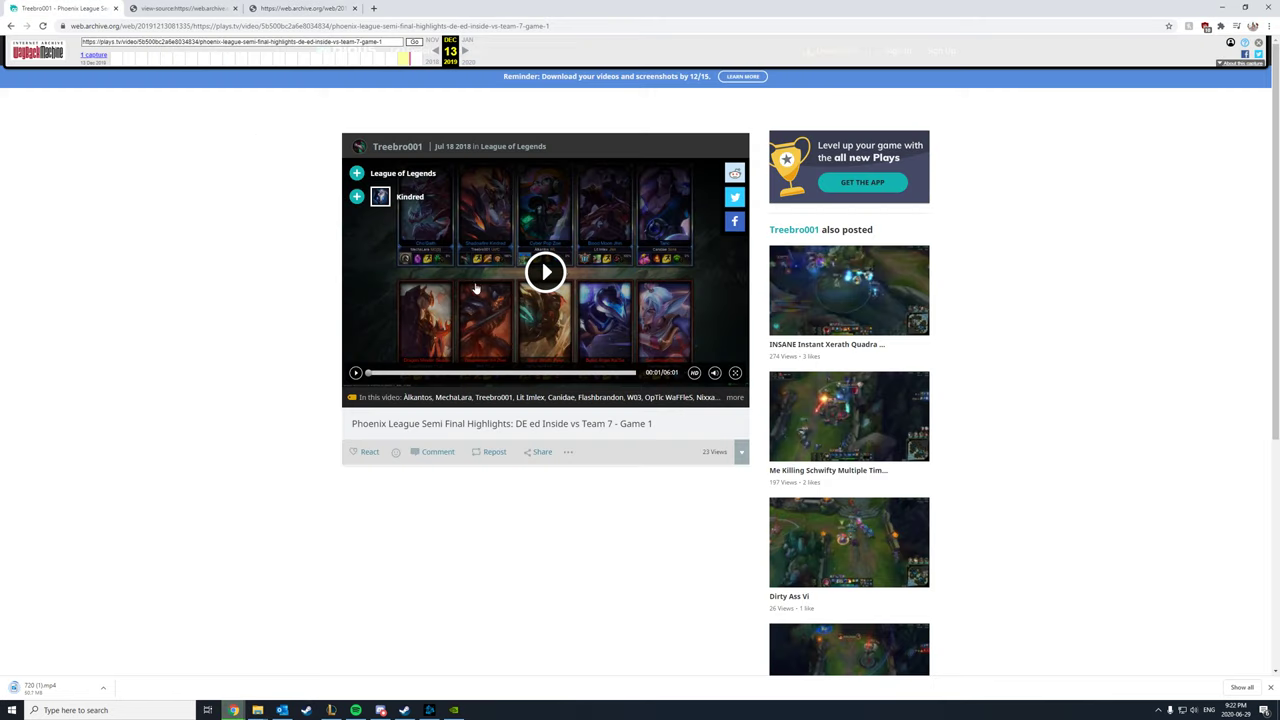
pyautogui.click(9, 26)
pyautogui.click(8, 26)
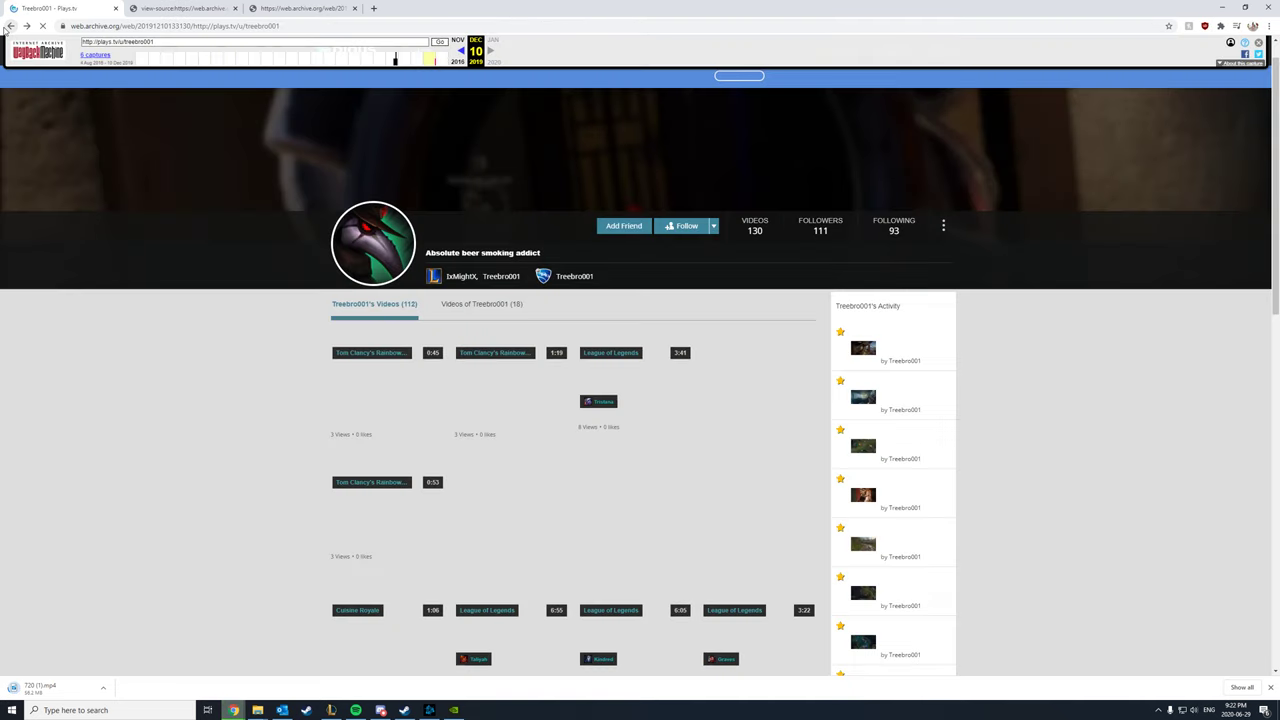
pyautogui.scroll(-4, 632, 505)
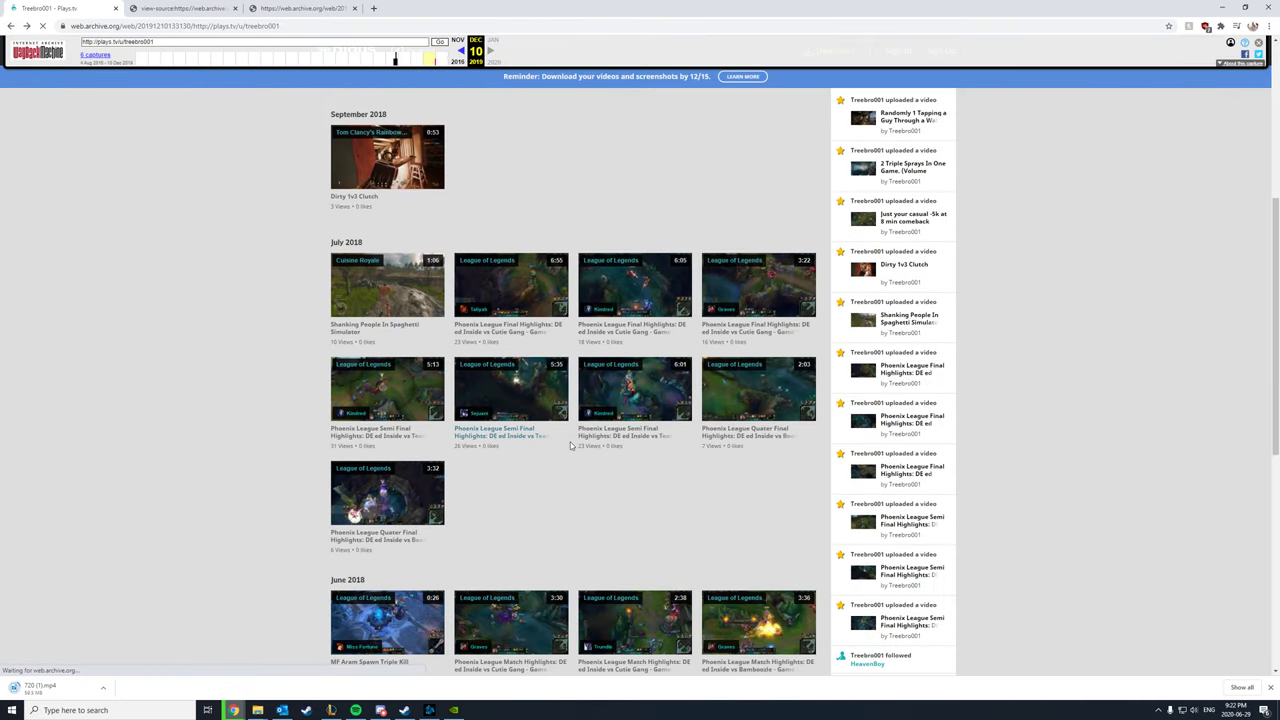
pyautogui.click(514, 436)
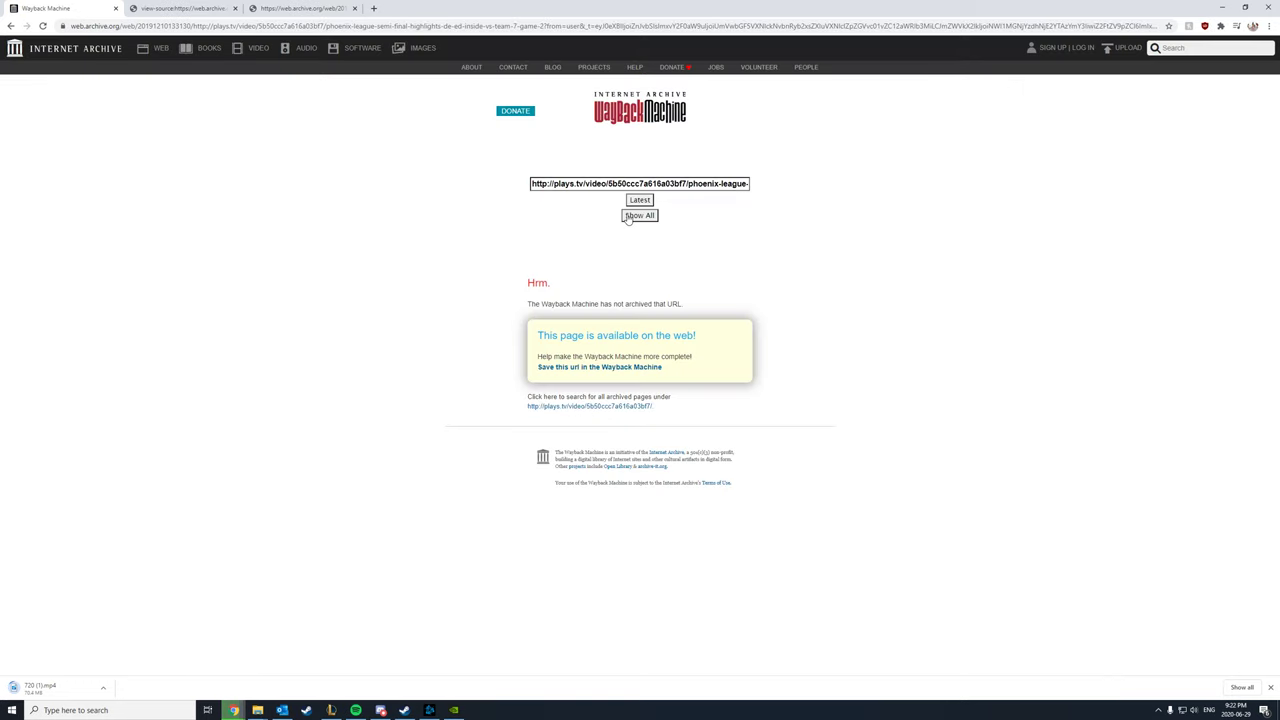
# Remove everything from "?from=user" onward in the Game 2 address, load the shortened address ending in "game-2", and read the result
pyautogui.moveTo(543, 26); pyautogui.dragTo(1170, 26)
pyautogui.press('BackSpace')
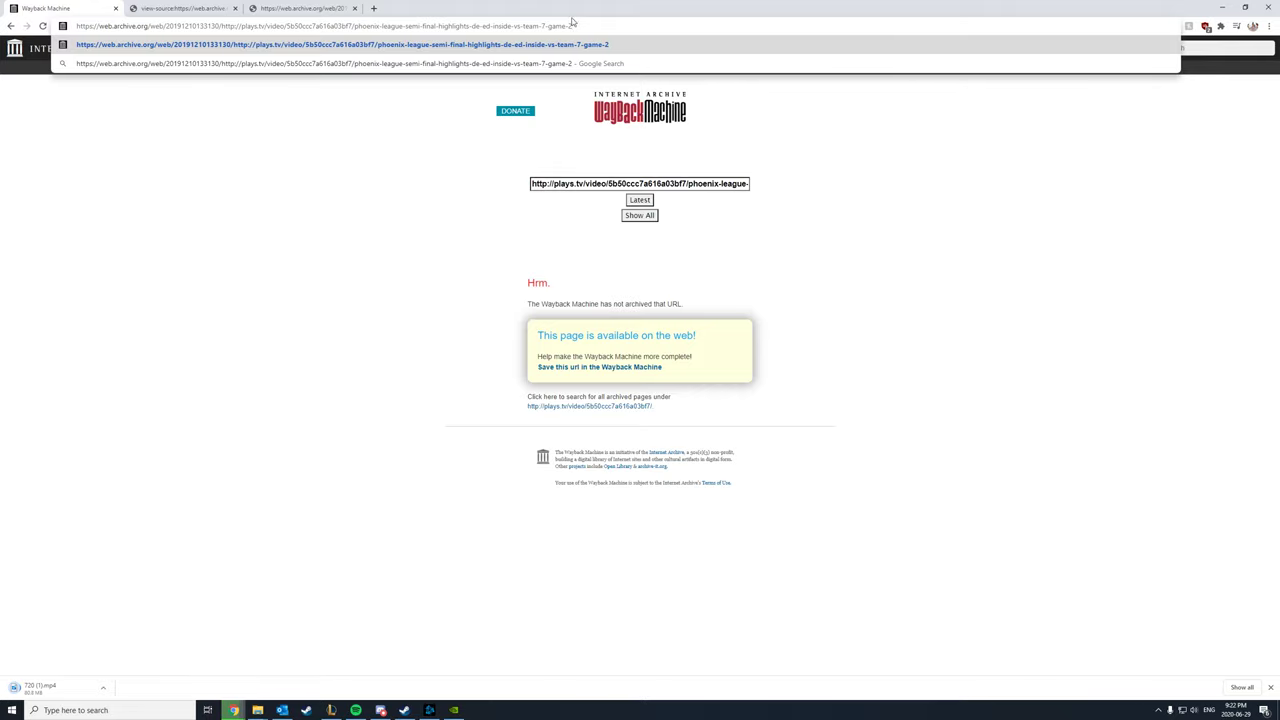
pyautogui.press('Return')
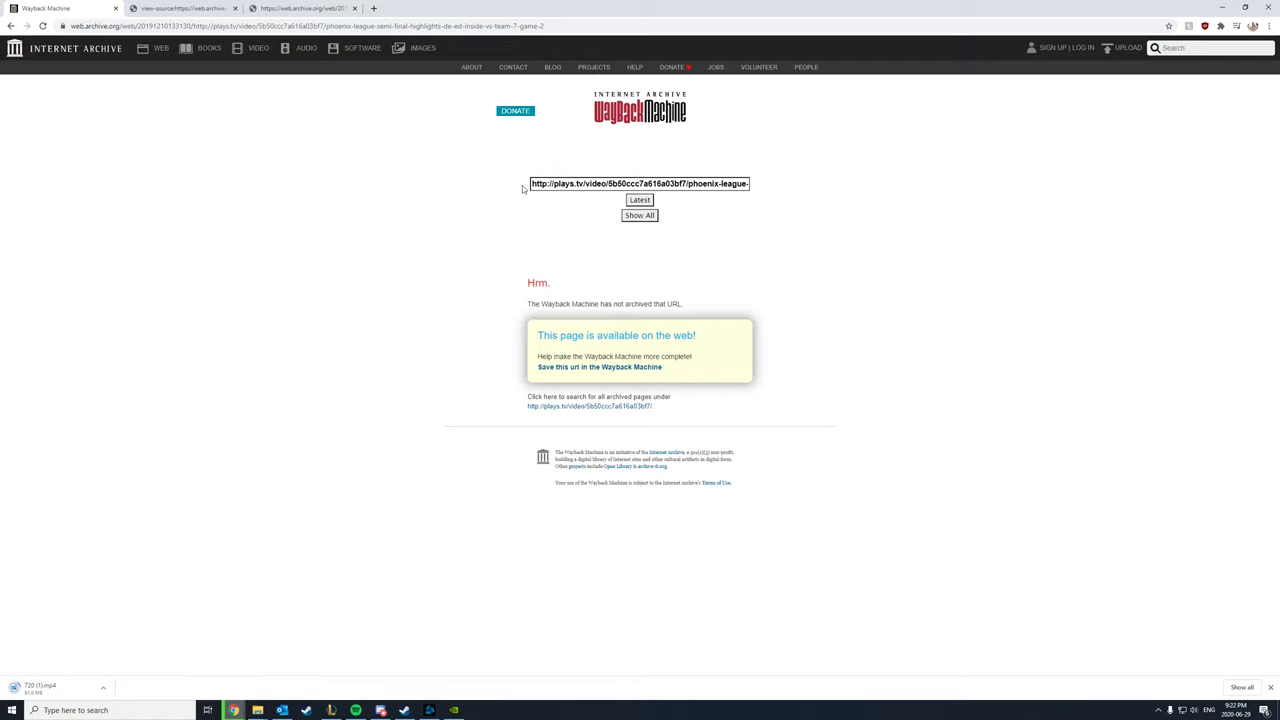
pyautogui.moveTo(532, 298); pyautogui.dragTo(752, 300)
pyautogui.click(740, 295)
# Show the downloaded 720 (1) video in its folder, play it, and scrub to about 1:13 to check it
pyautogui.click(101, 688)
pyautogui.click(141, 655)
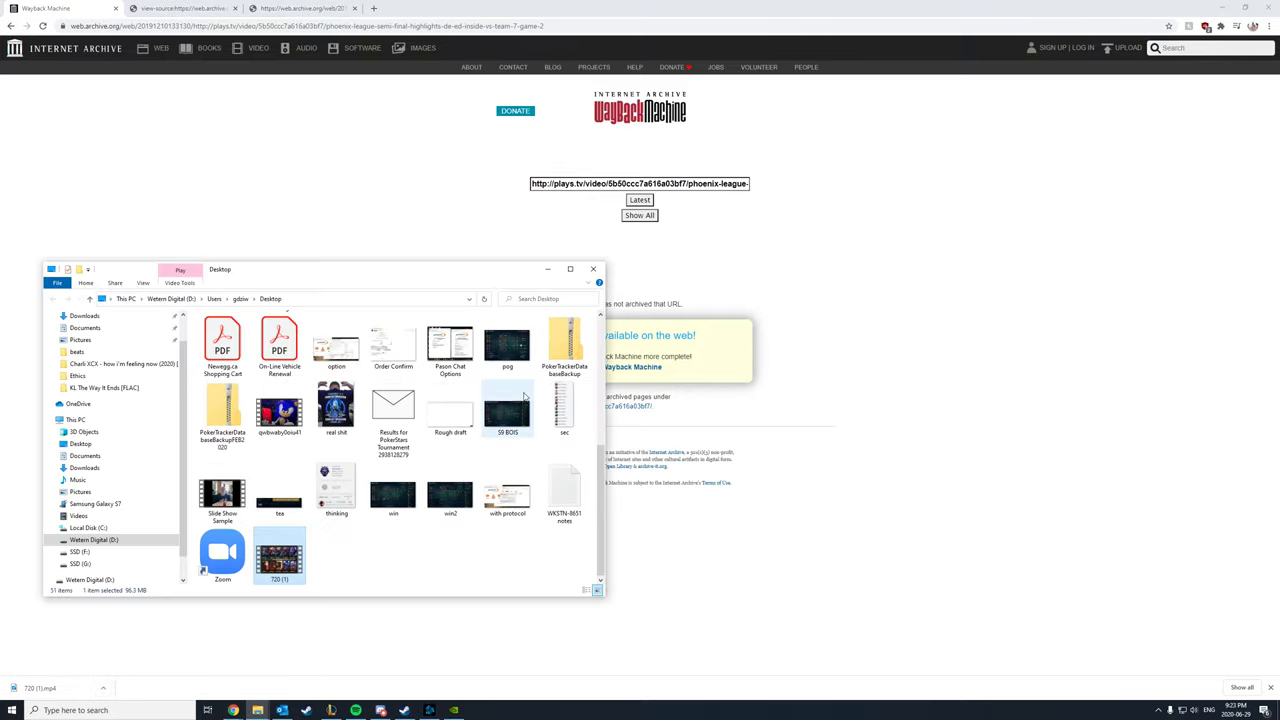
pyautogui.doubleClick(280, 560)
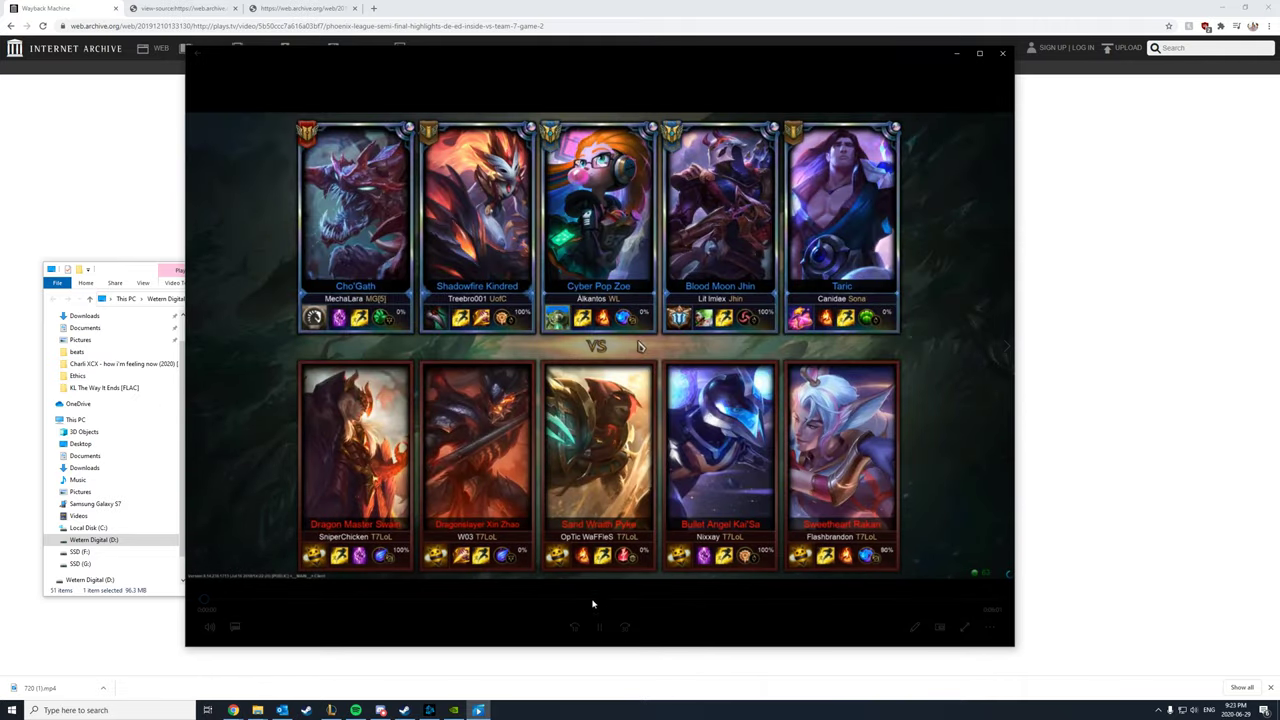
pyautogui.moveTo(476, 603); pyautogui.dragTo(363, 604)
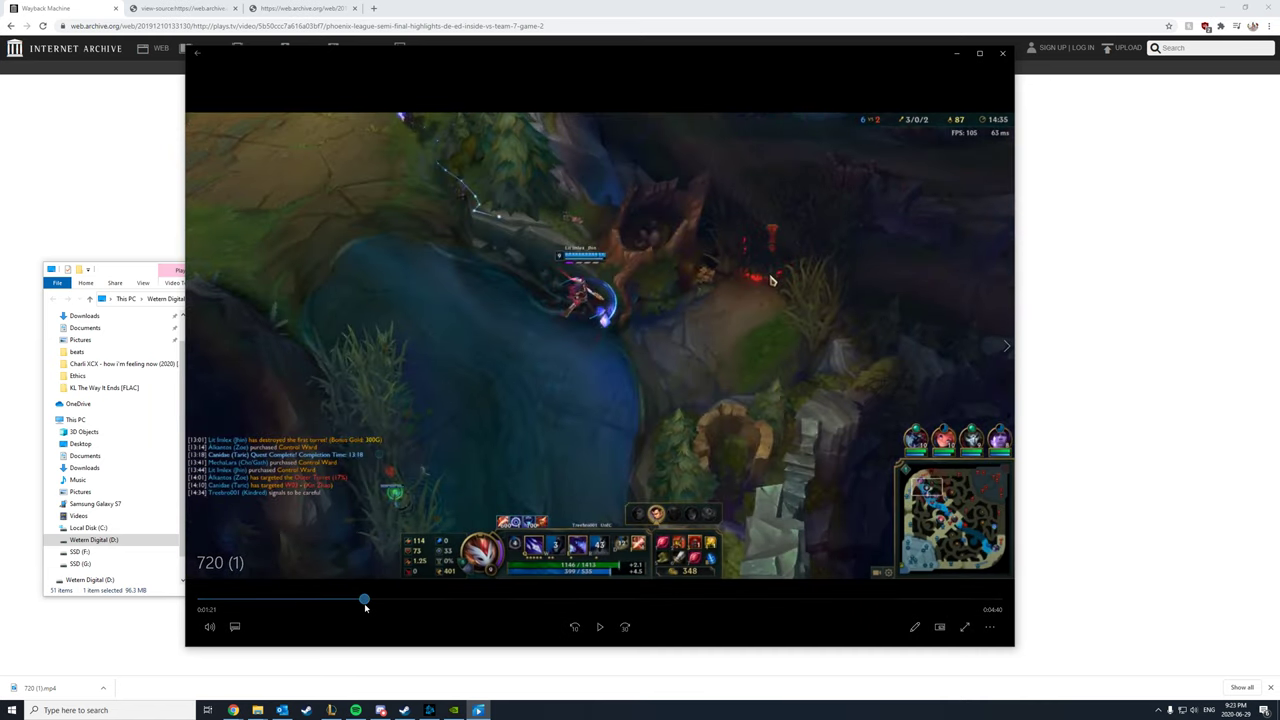
pyautogui.moveTo(518, 568)
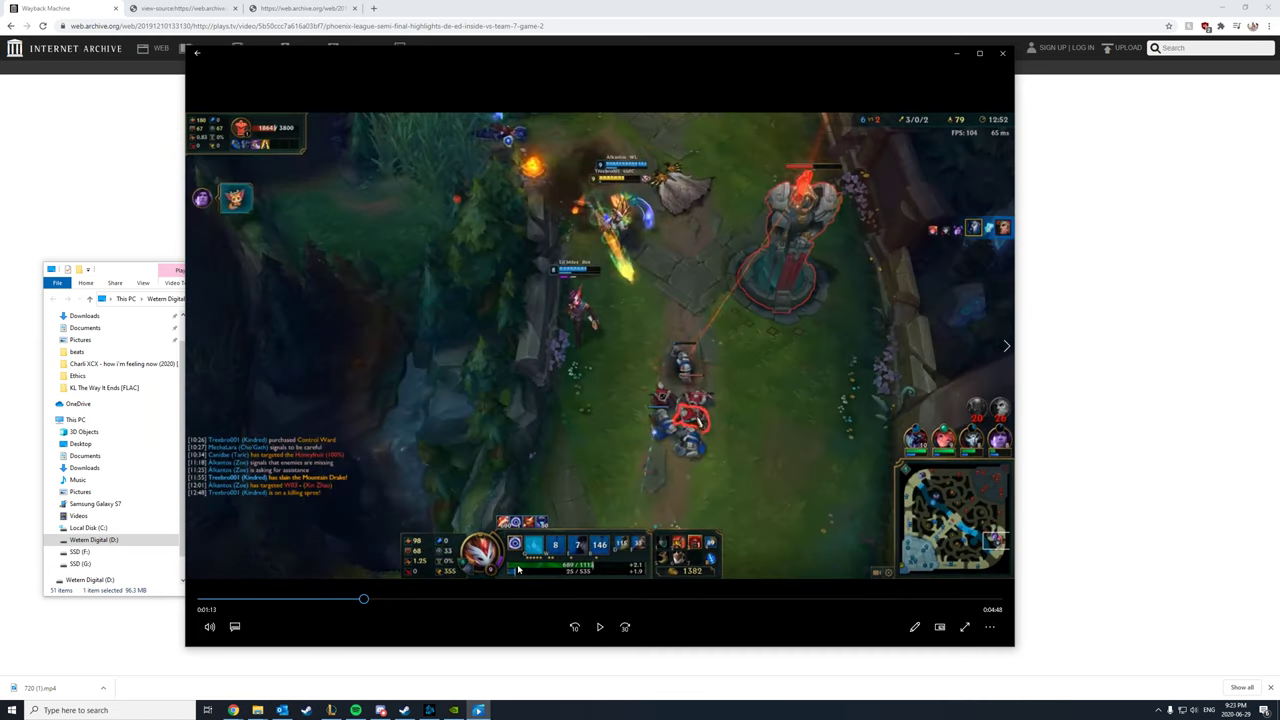